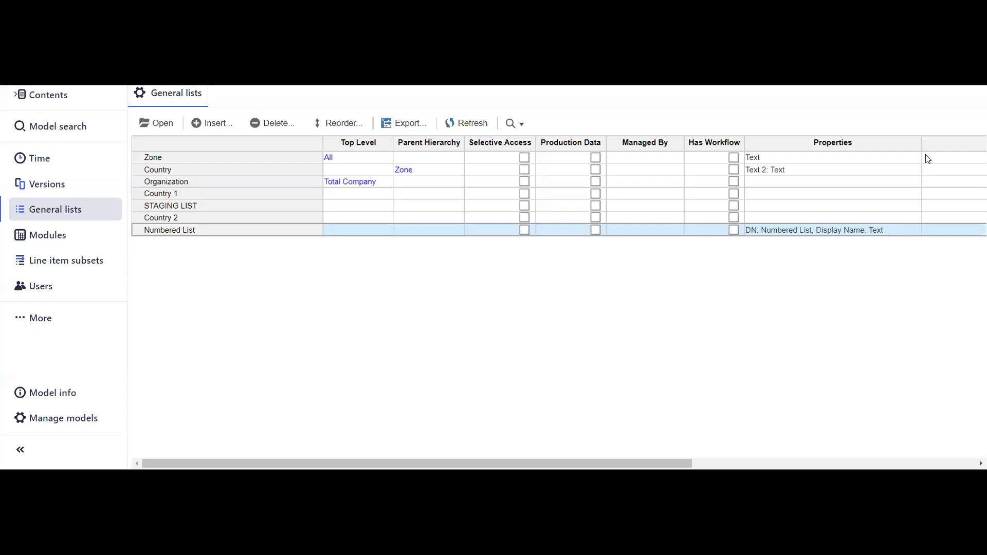
# Insert a general list named 'Employee Names', positioned at the End
pyautogui.click(201, 126)
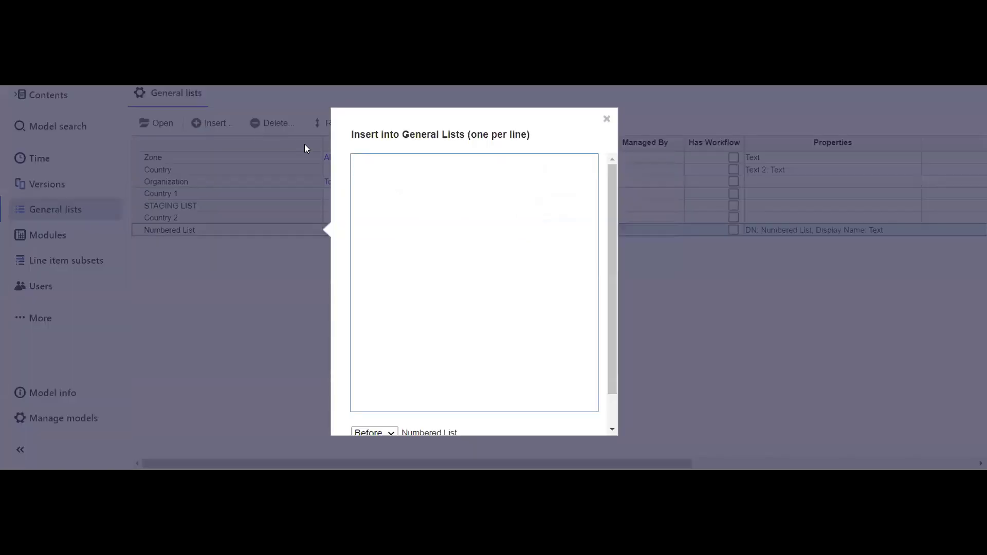
pyautogui.write('Empl')
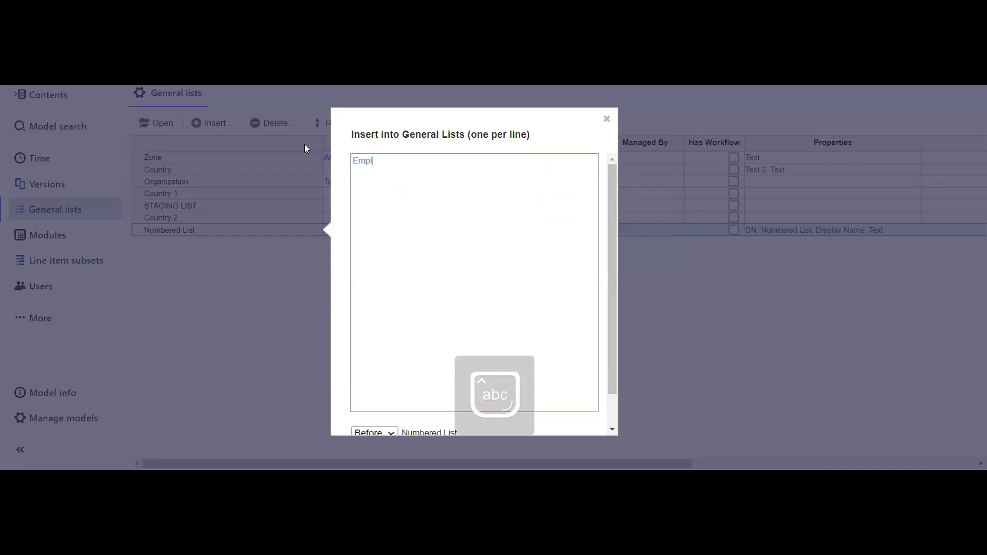
pyautogui.write('oyee Li')
pyautogui.press('BackSpace')
pyautogui.press('BackSpace')
pyautogui.write('Names')
pyautogui.scroll(-3, 436, 360)
pyautogui.click(384, 397)
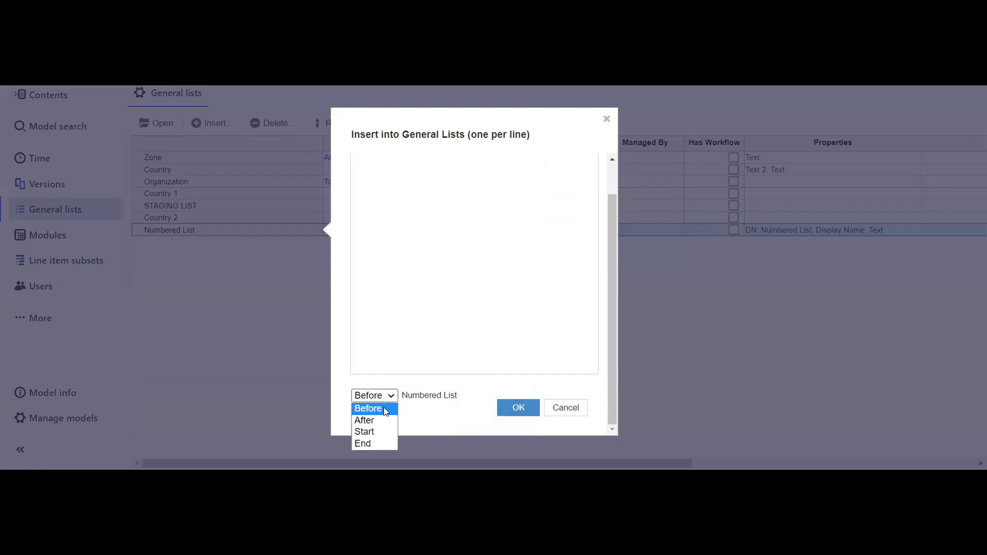
pyautogui.click(378, 442)
pyautogui.click(516, 407)
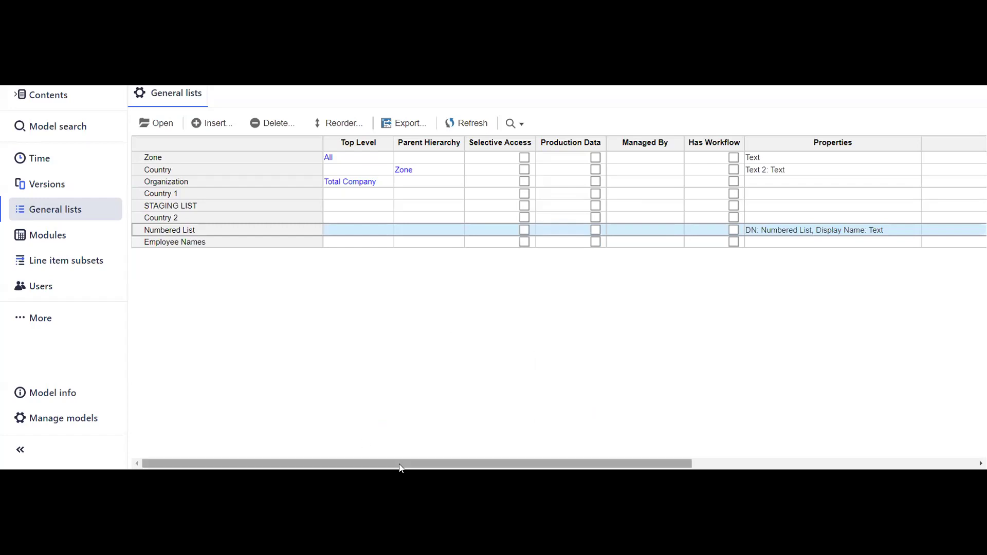
# Tick Numbered on the Employee Names row and confirm the conversion warning
pyautogui.moveTo(402, 464); pyautogui.dragTo(490, 457)
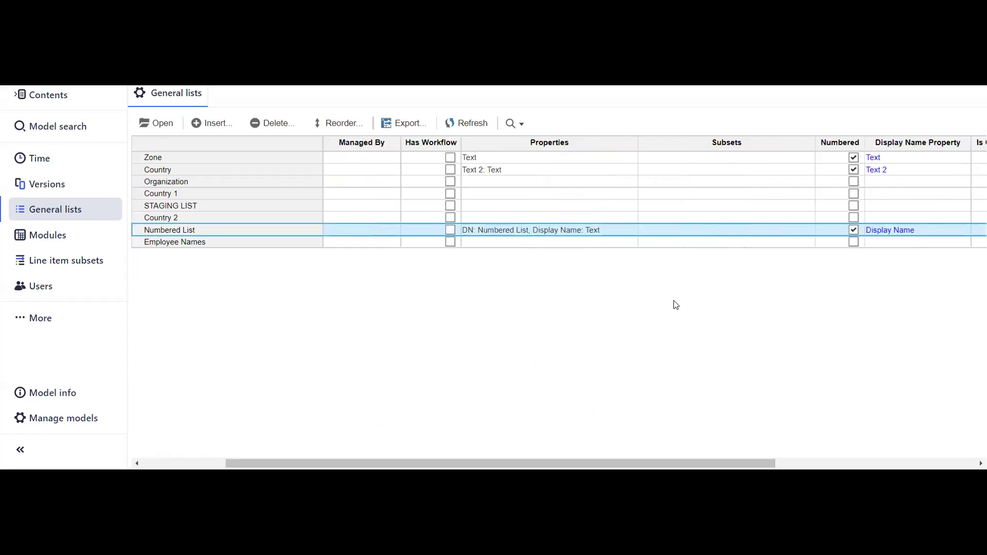
pyautogui.click(854, 243)
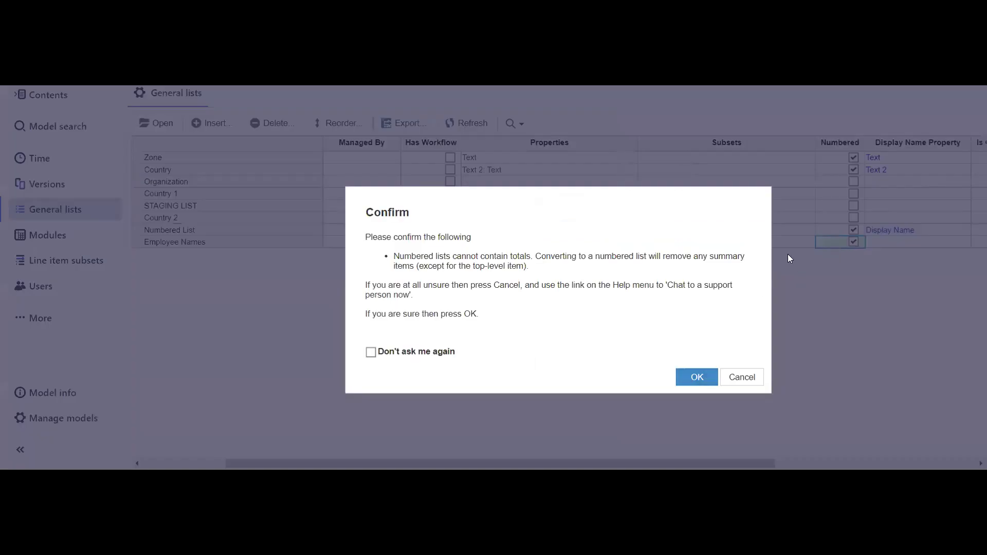
pyautogui.click(696, 378)
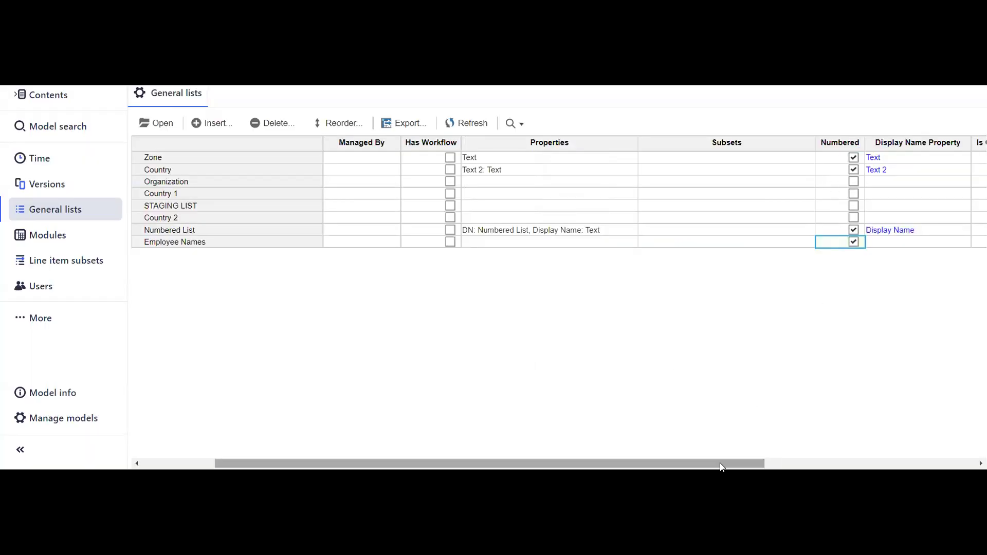
# Check the Display Name Property options available for Employee Names
pyautogui.moveTo(720, 463); pyautogui.dragTo(783, 463)
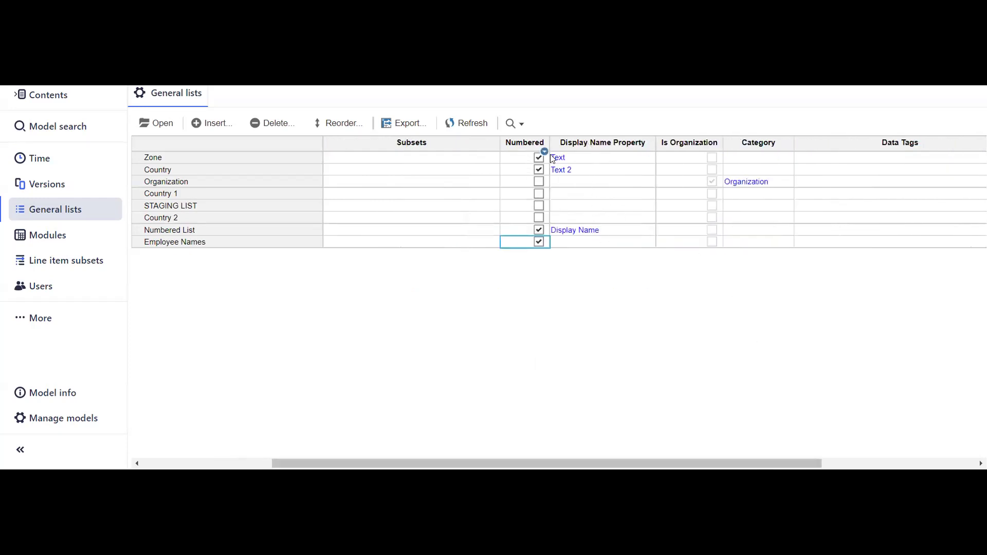
pyautogui.click(647, 246)
pyautogui.click(647, 243)
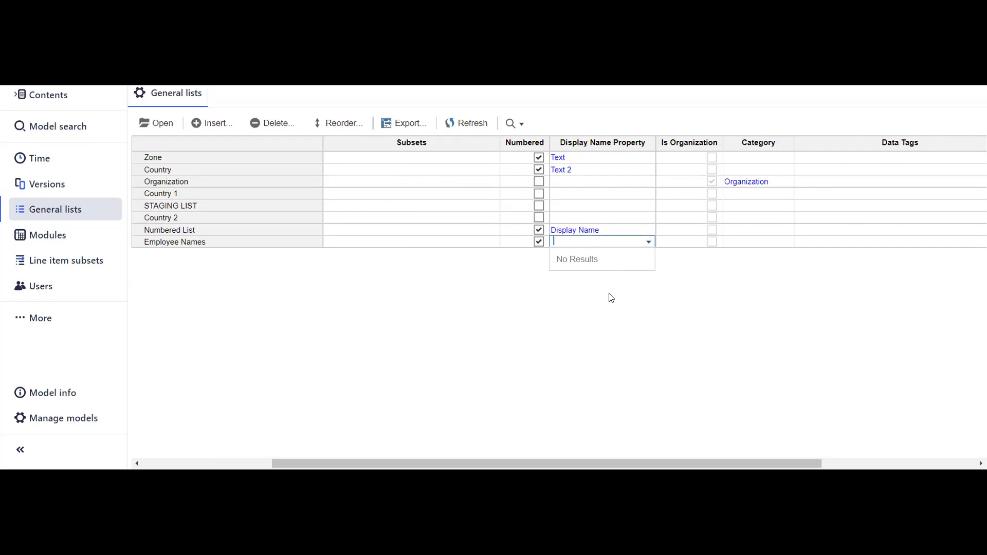
# Add a property named 'Display Name' at the start of the Employee Names list
pyautogui.click(172, 244)
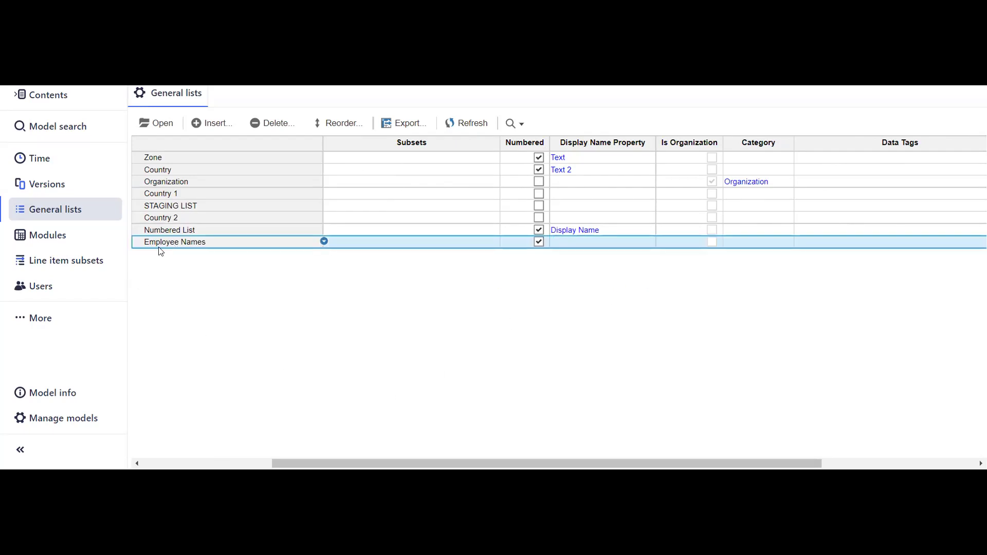
pyautogui.click(167, 127)
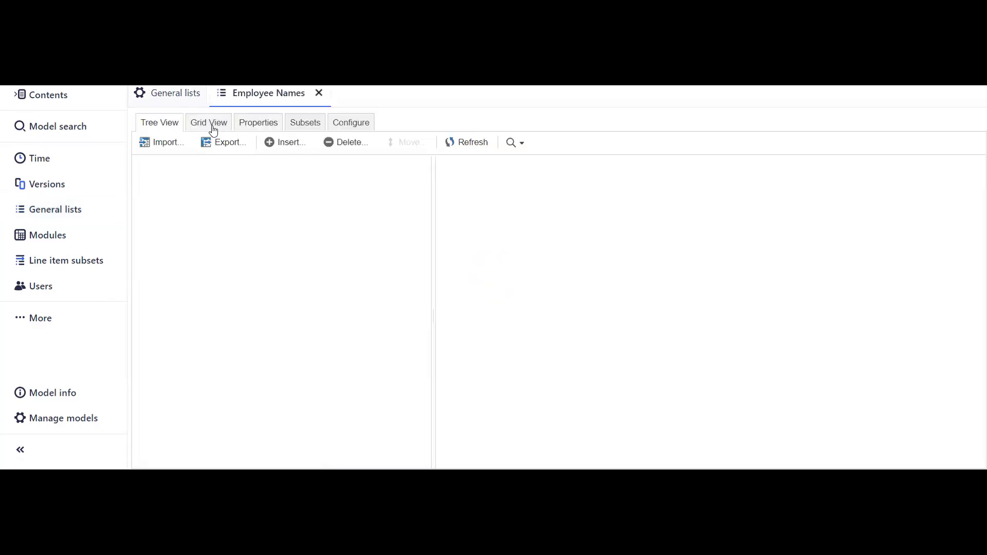
pyautogui.click(251, 129)
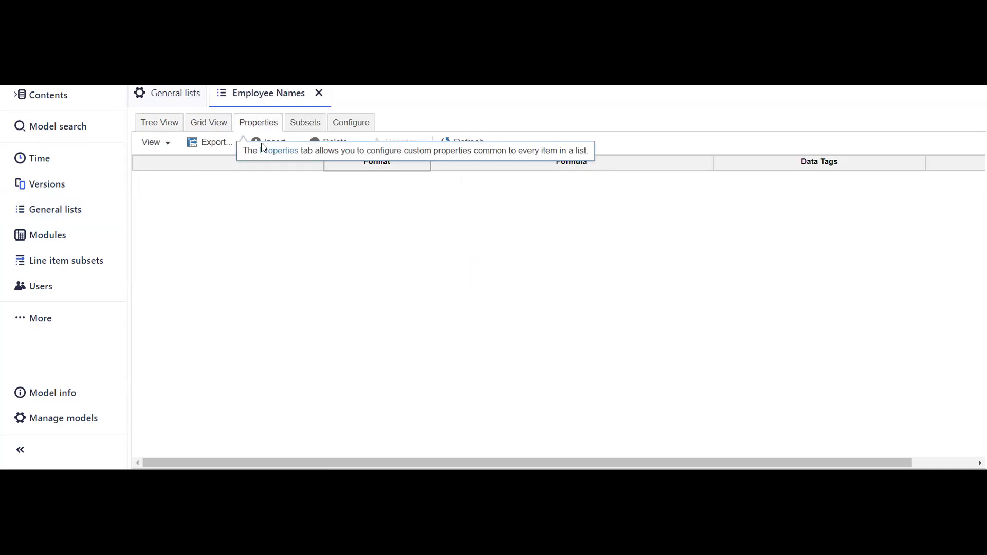
pyautogui.click(262, 143)
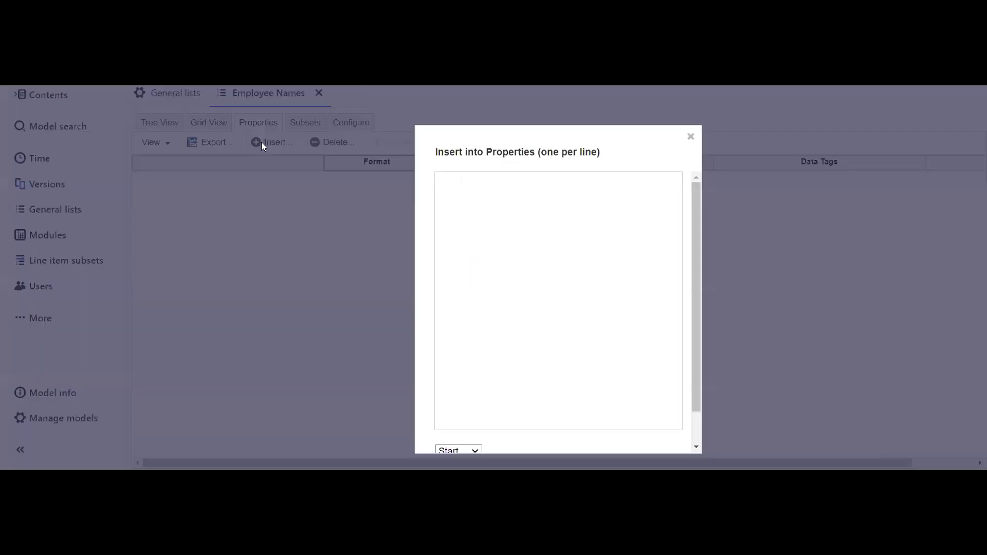
pyautogui.write('D')
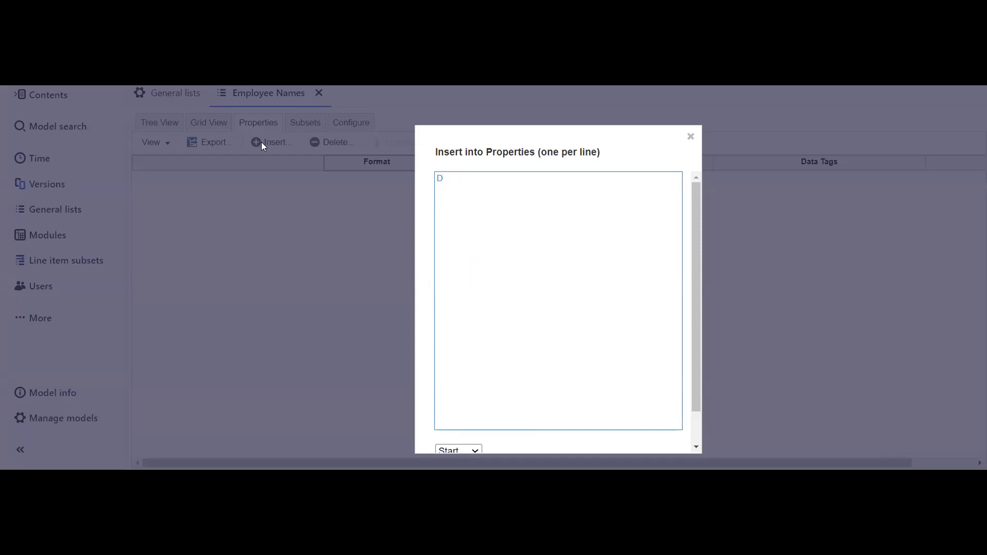
pyautogui.write('isplay name')
pyautogui.press('BackSpace')
pyautogui.press('BackSpace')
pyautogui.press('BackSpace')
pyautogui.press('BackSpace')
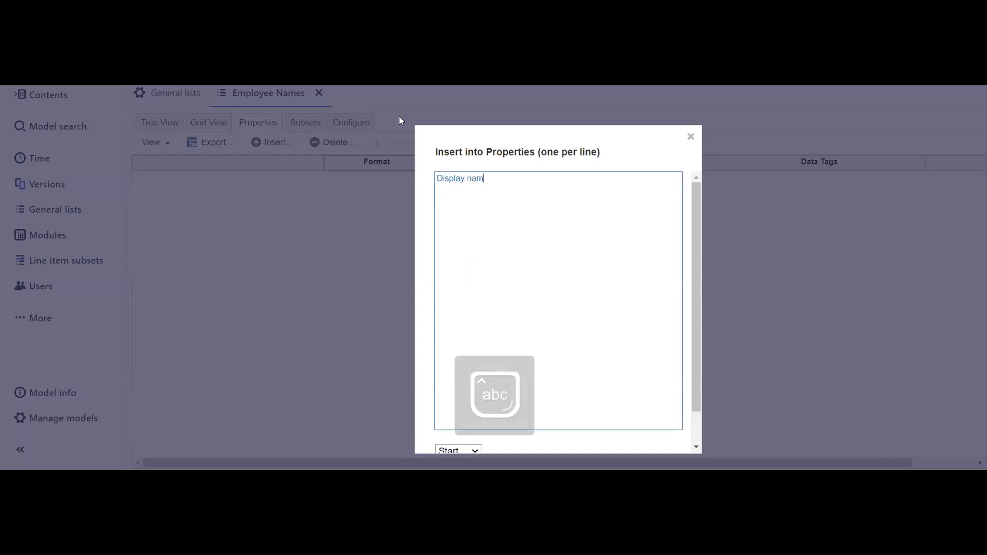
pyautogui.write('Name')
pyautogui.scroll(-1, 631, 271)
pyautogui.click(466, 415)
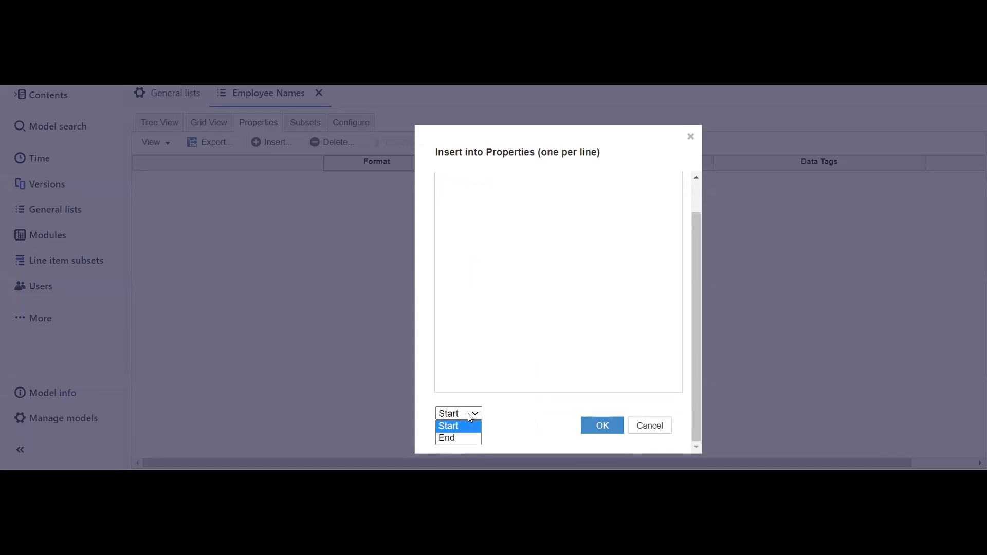
pyautogui.click(461, 427)
pyautogui.click(602, 426)
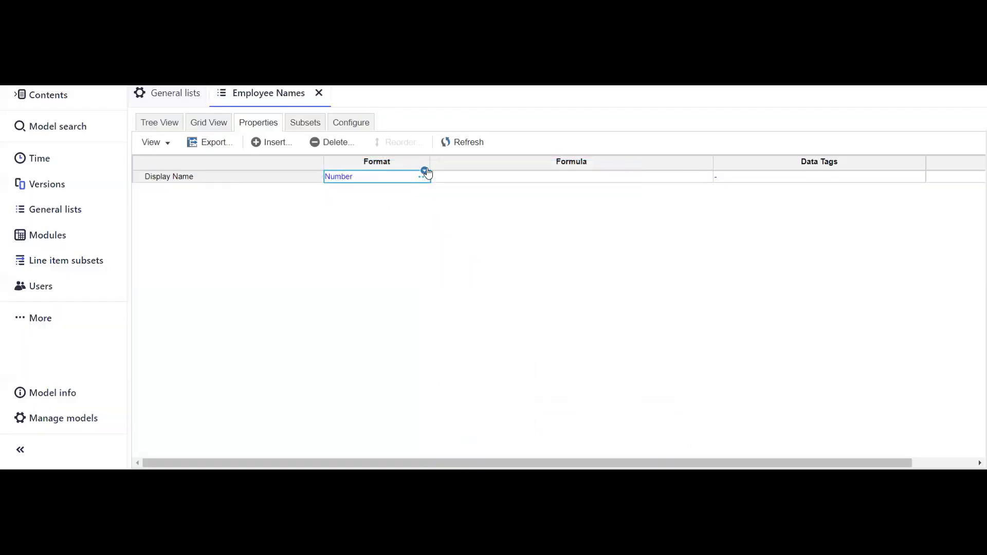
# Set the Display Name property's format to Text
pyautogui.click(422, 177)
pyautogui.click(507, 182)
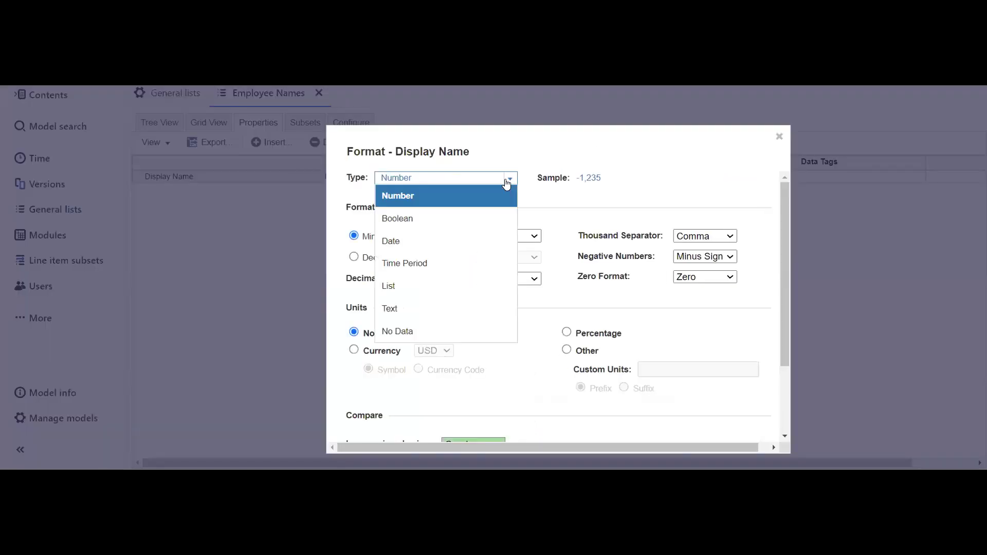
pyautogui.click(442, 286)
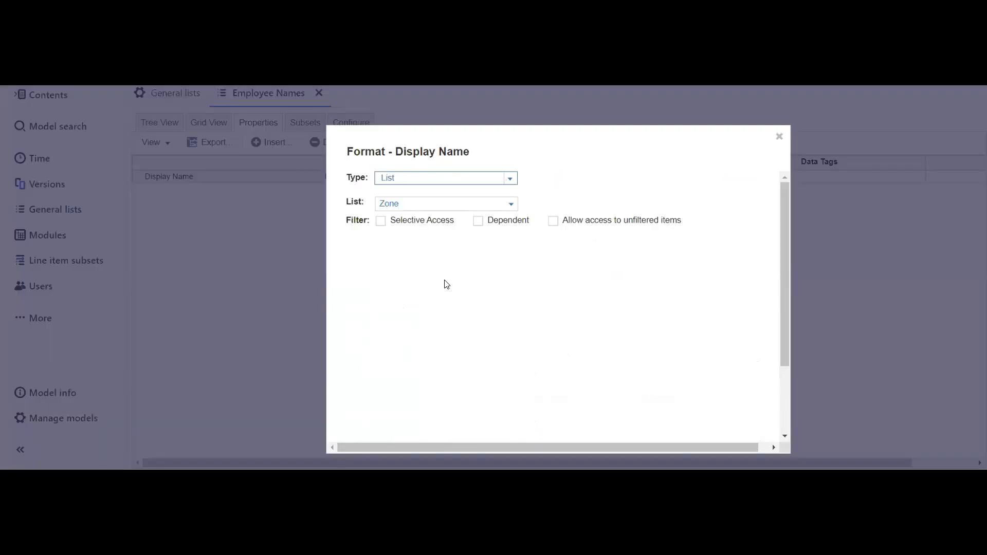
pyautogui.scroll(-5, 644, 306)
pyautogui.scroll(5, 553, 298)
pyautogui.click(507, 179)
pyautogui.click(421, 309)
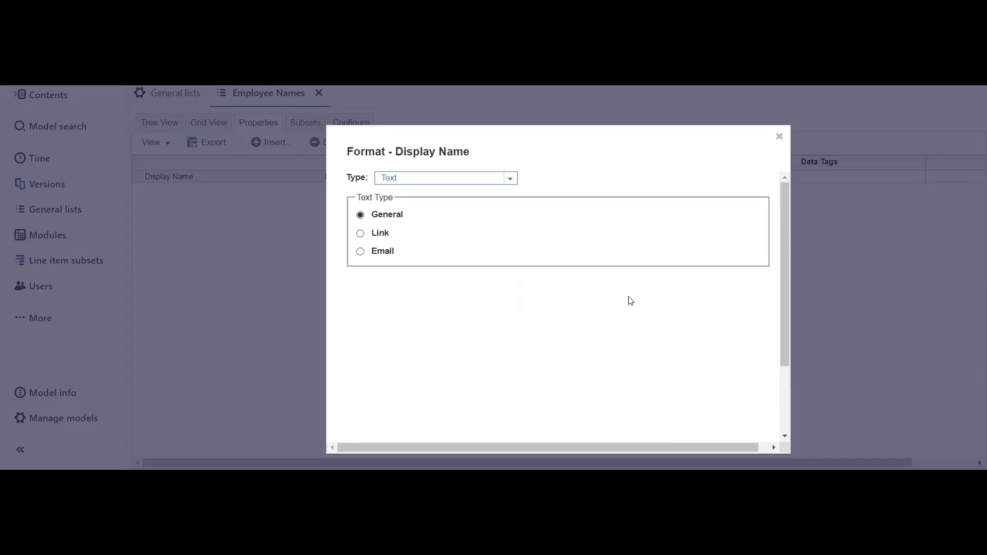
pyautogui.scroll(-5, 628, 300)
pyautogui.click(701, 410)
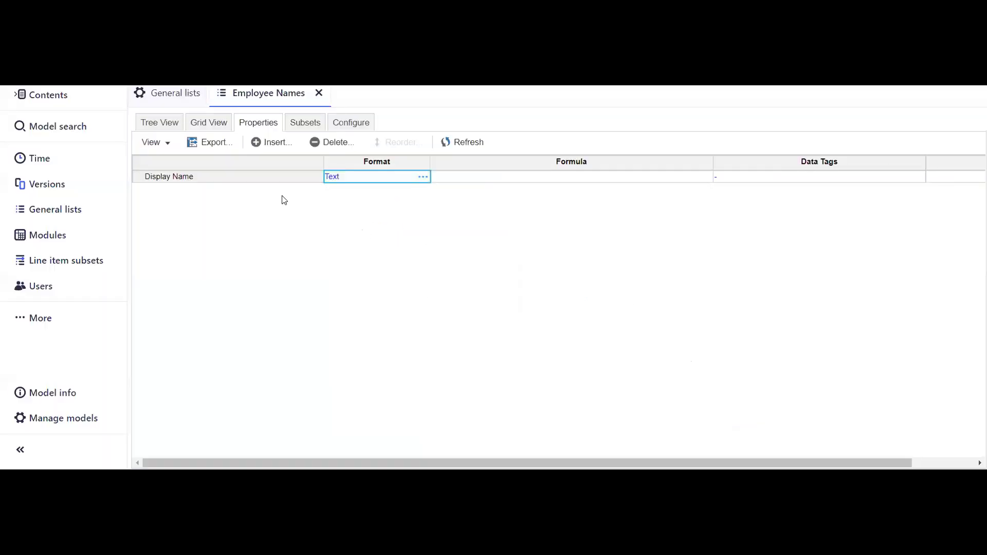
# In General lists, set Employee Names' display name property to Display Name and reopen the list
pyautogui.click(72, 210)
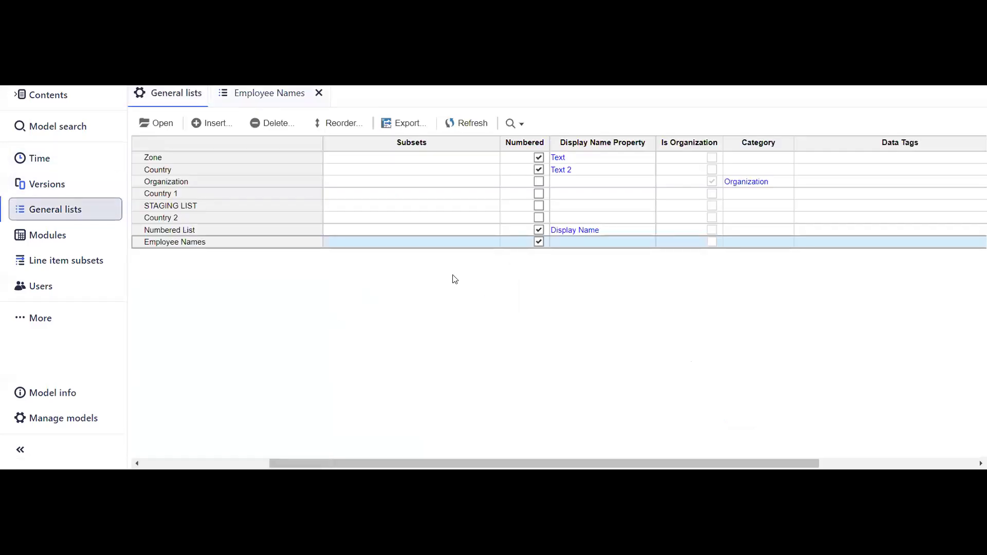
pyautogui.click(637, 245)
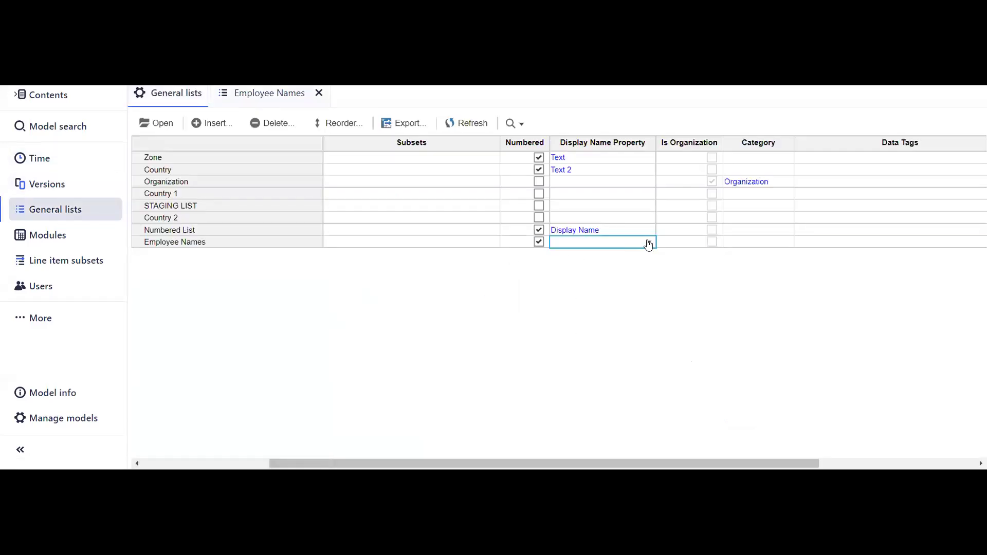
pyautogui.click(648, 242)
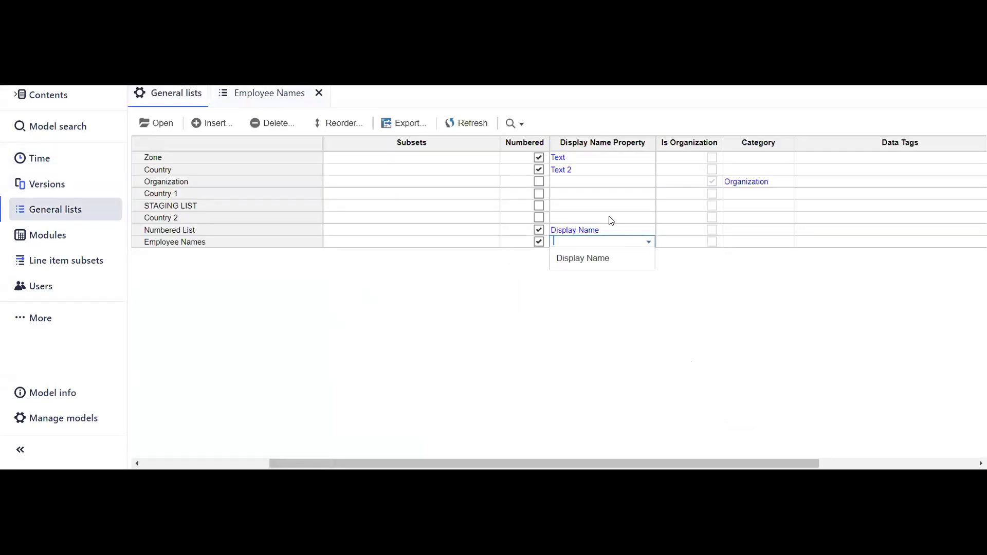
pyautogui.click(604, 260)
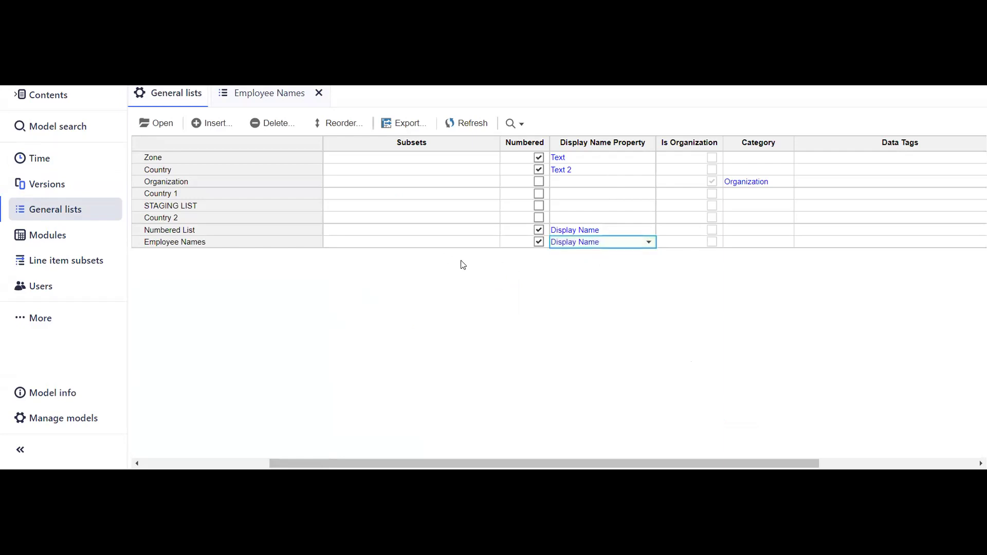
pyautogui.click(170, 239)
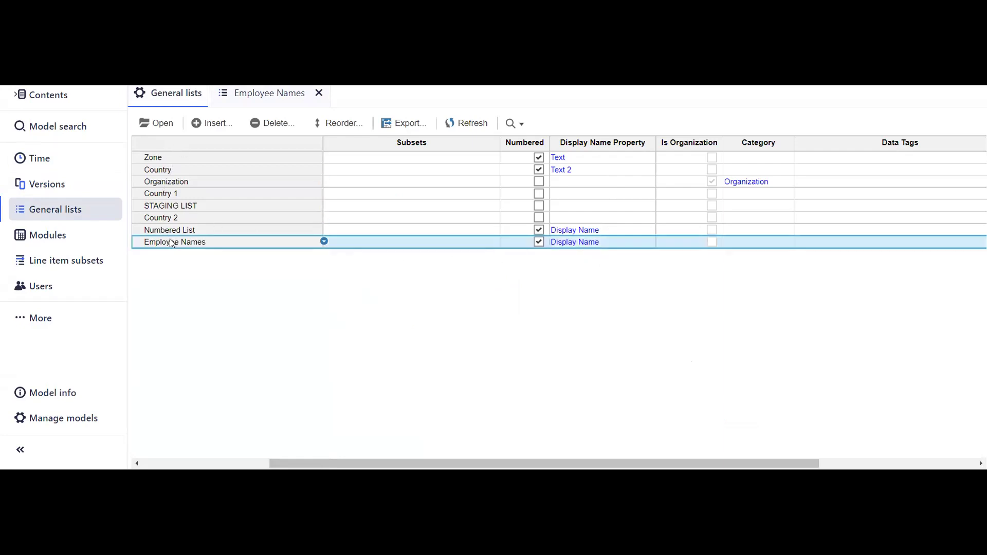
pyautogui.click(156, 123)
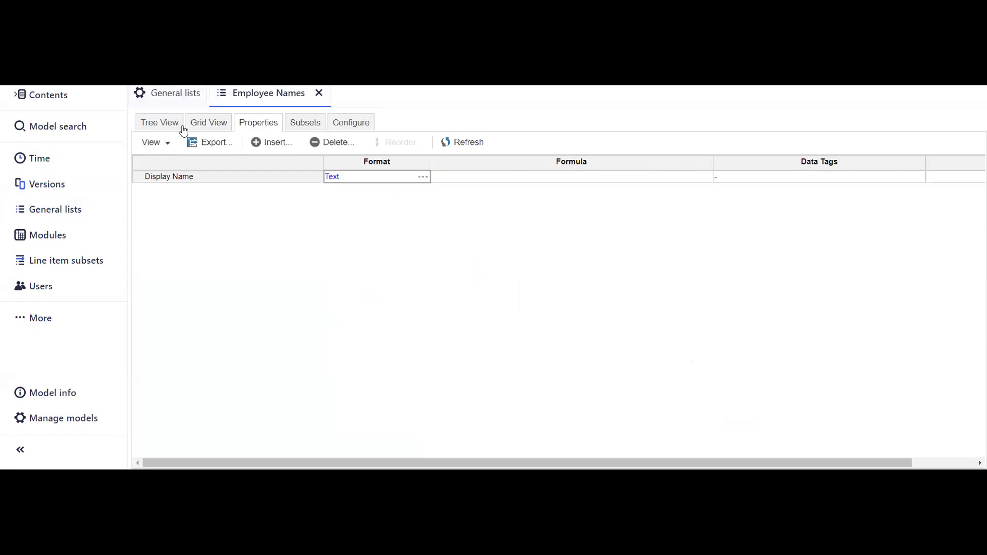
# Show the Employee Names list's item tree
pyautogui.click(165, 126)
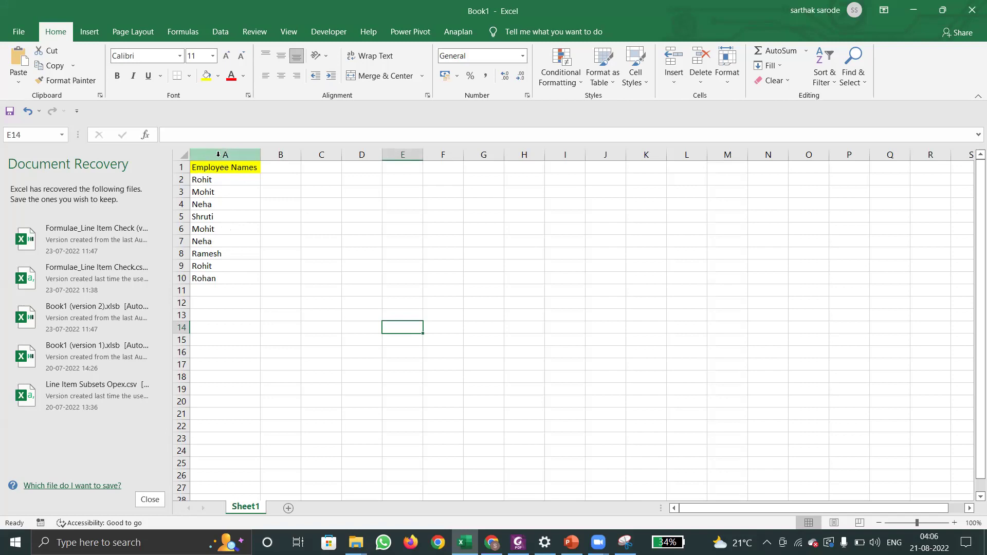
# Insert a blank column A before the names and give it the header 'Sr.No'
pyautogui.rightClick(218, 154)
pyautogui.click(260, 269)
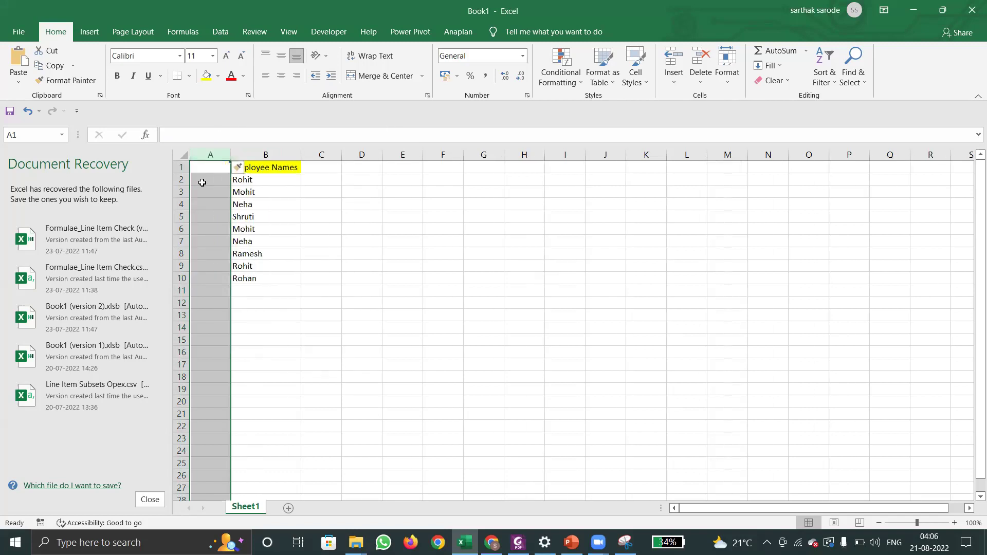
pyautogui.click(211, 167)
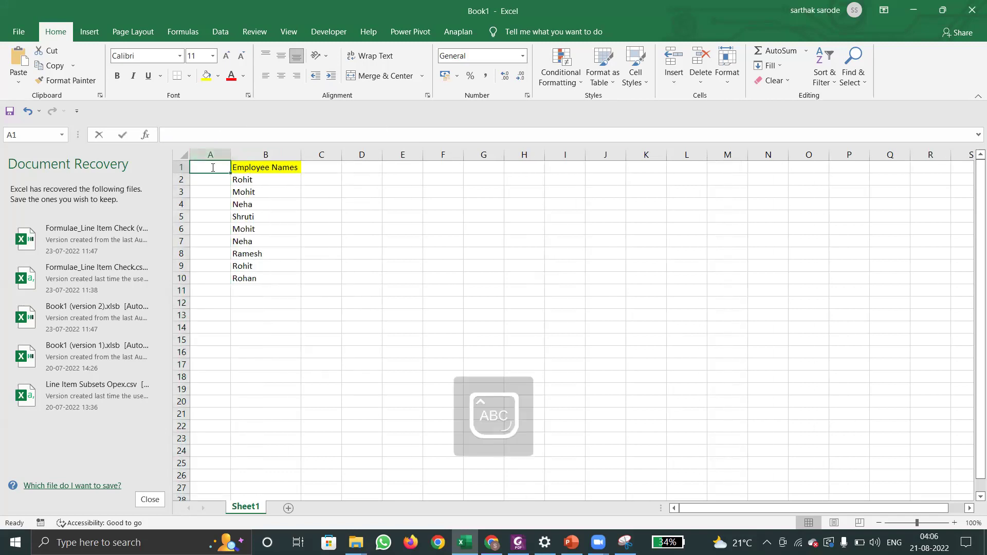
pyautogui.write('Sr.')
pyautogui.press('capslock')
pyautogui.write('No')
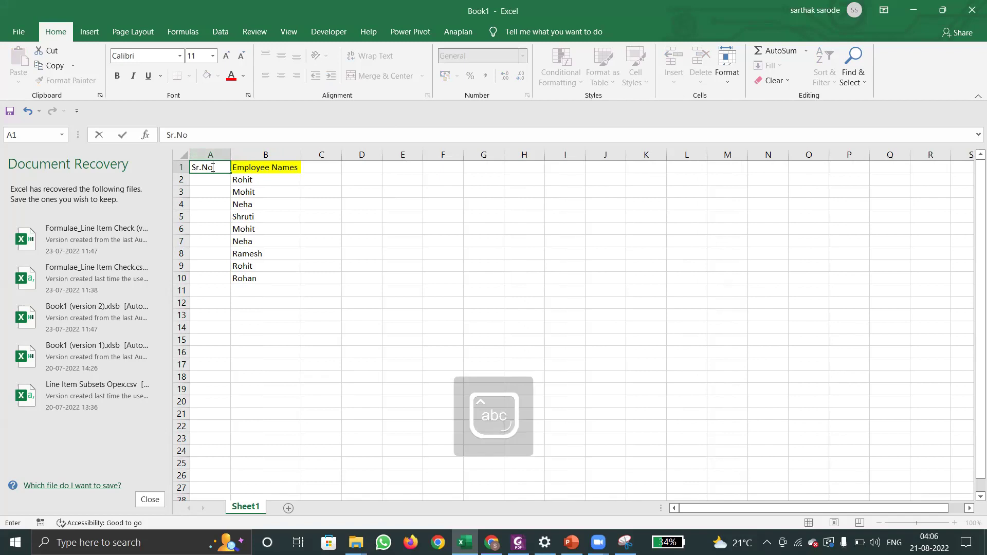
pyautogui.click(203, 182)
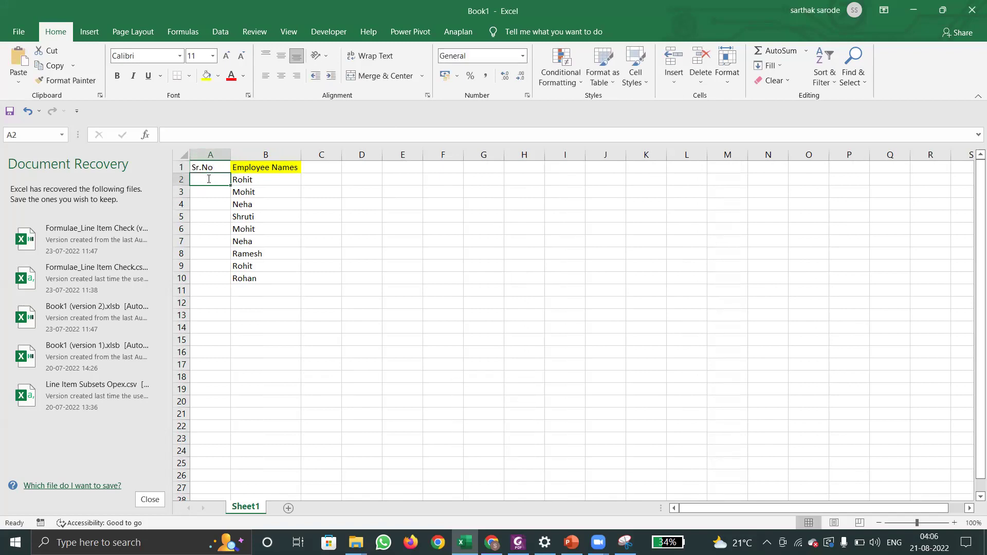
# Number the employees 1 to 9 in A2:A10, filling down from 1 and 2
pyautogui.write('1')
pyautogui.press('Return')
pyautogui.write('2')
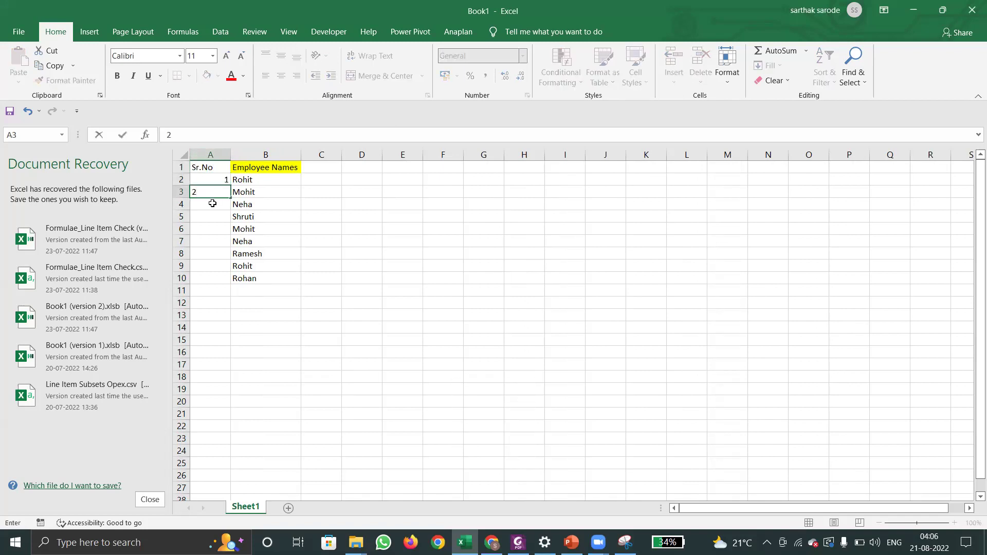
pyautogui.press('Return')
pyautogui.click(223, 191)
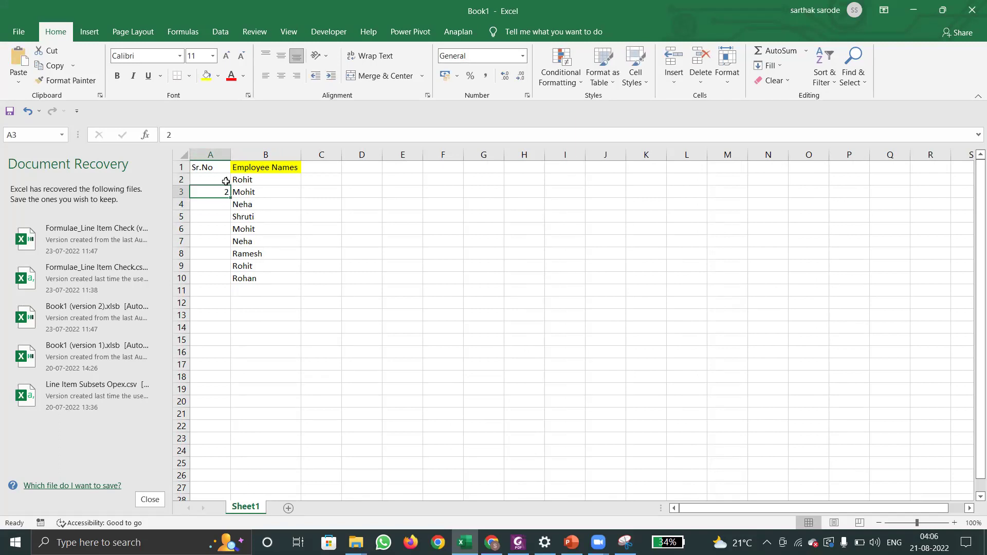
pyautogui.moveTo(224, 181); pyautogui.dragTo(225, 280)
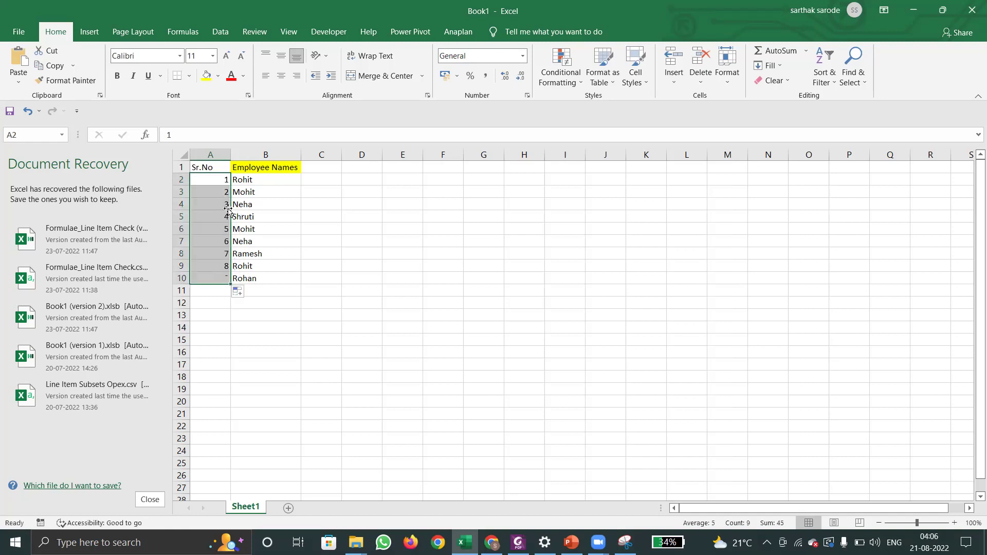
pyautogui.click(275, 180)
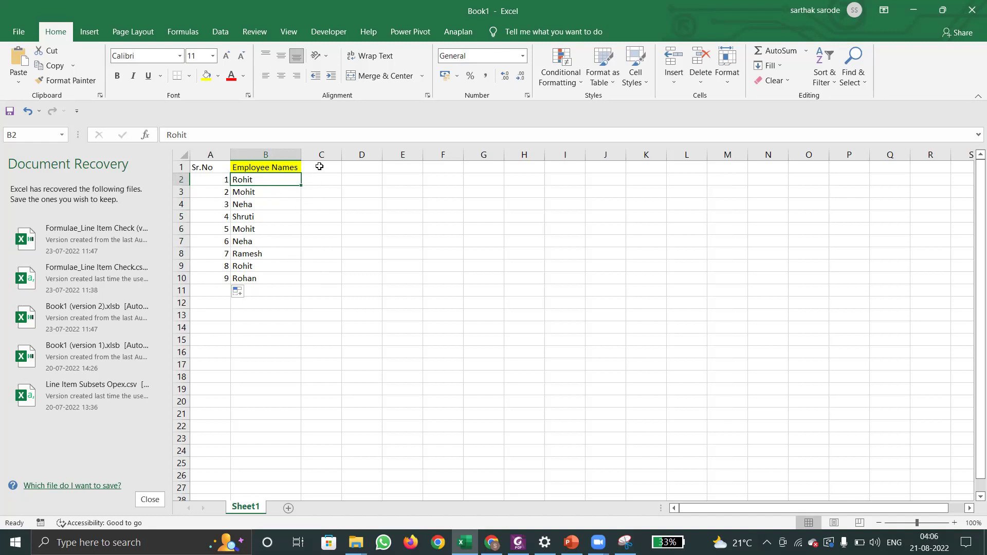
pyautogui.click(219, 171)
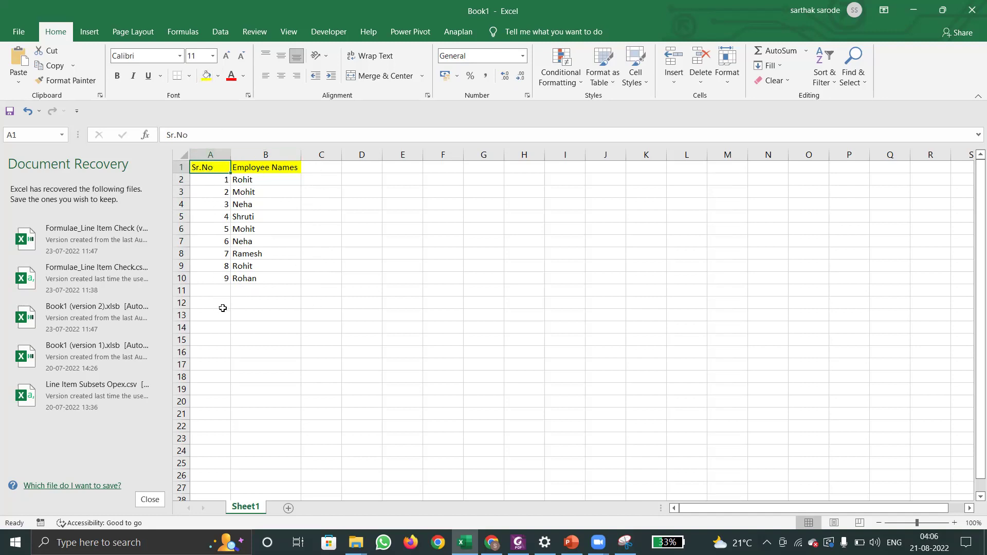
# Save the workbook to the Desktop with the type CSV (Comma delimited)
pyautogui.click(19, 32)
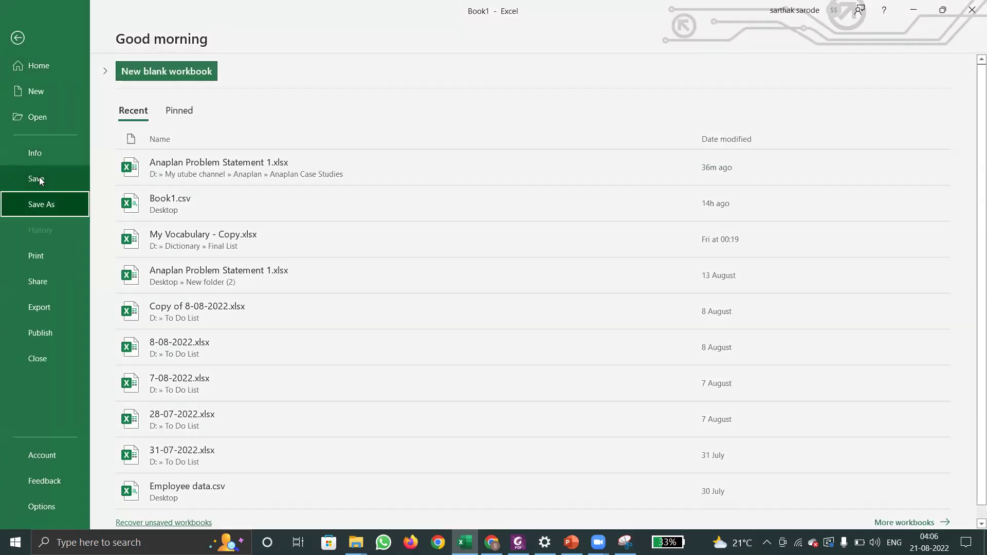
pyautogui.click(39, 177)
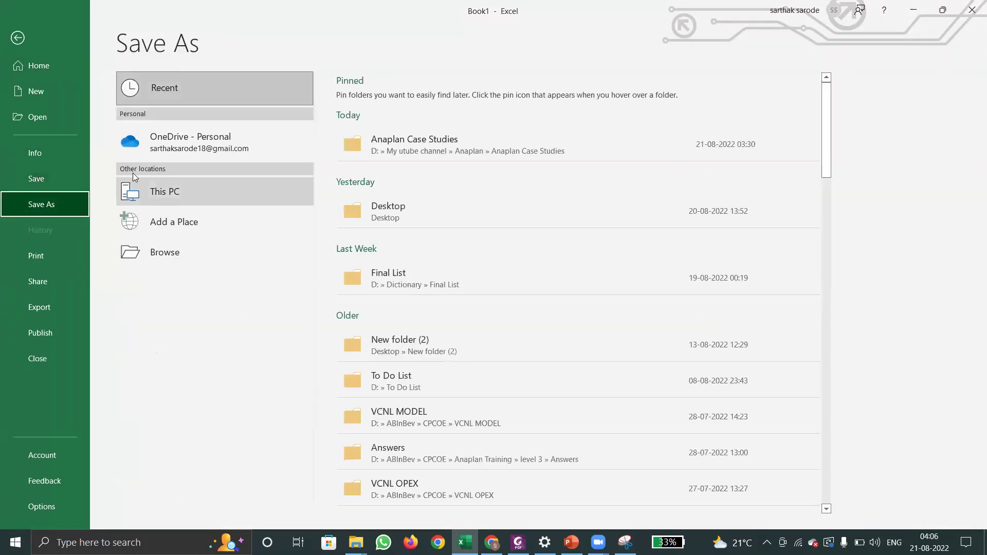
pyautogui.click(167, 195)
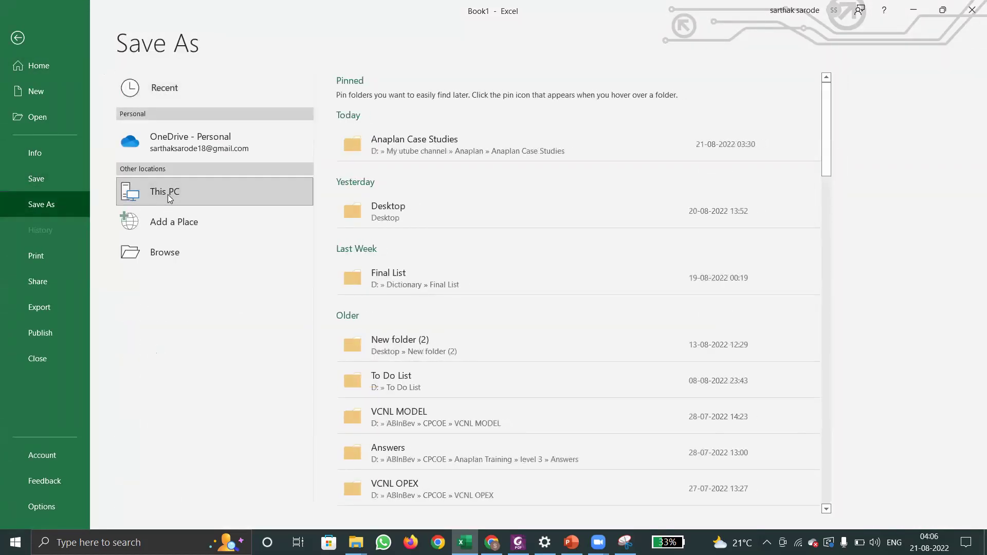
pyautogui.click(169, 198)
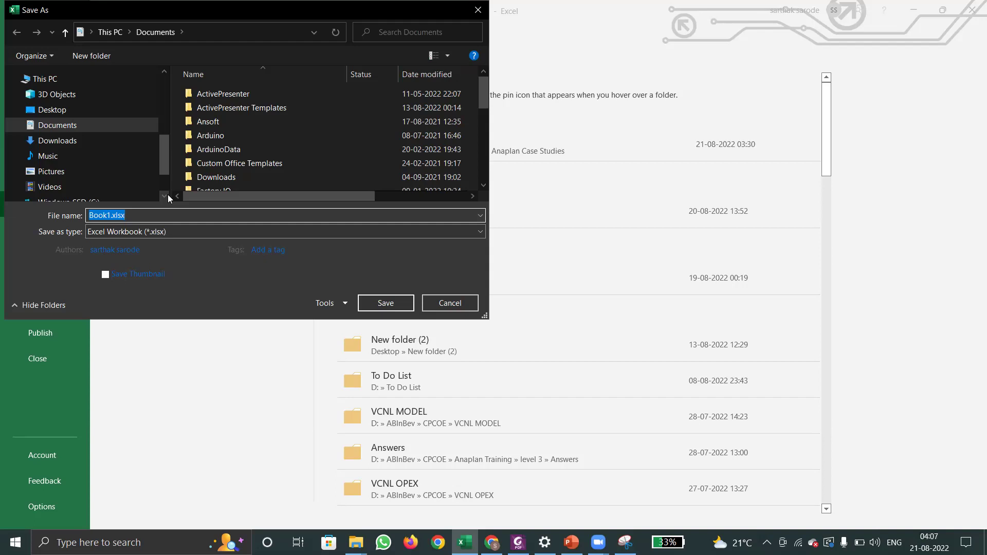
pyautogui.click(52, 110)
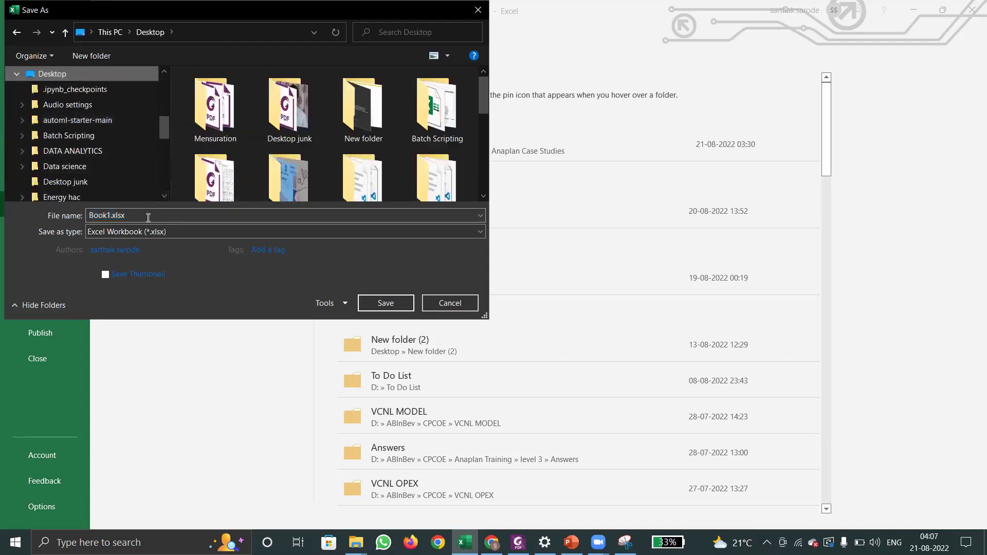
pyautogui.click(149, 233)
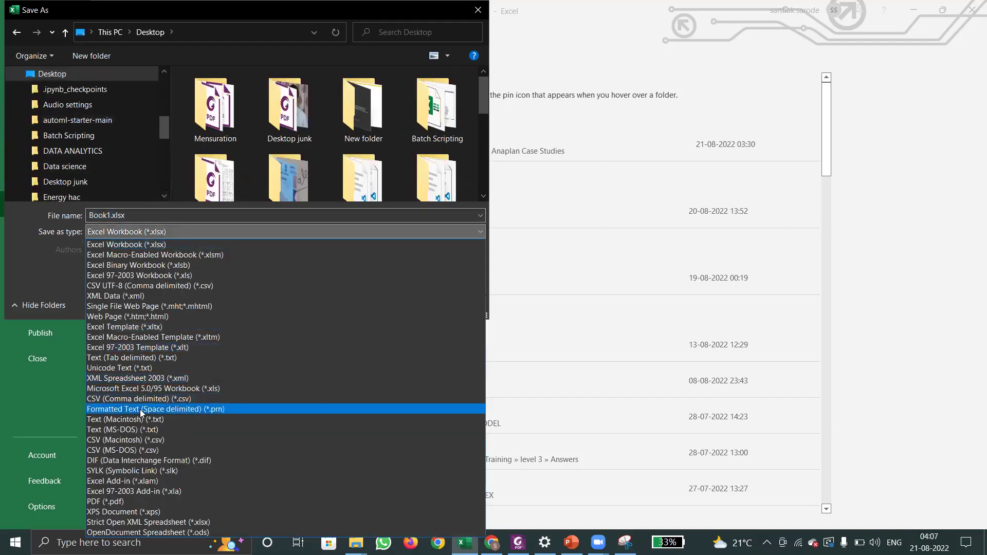
pyautogui.click(140, 400)
# Name the file 'Employee Data' and save it
pyautogui.click(109, 215)
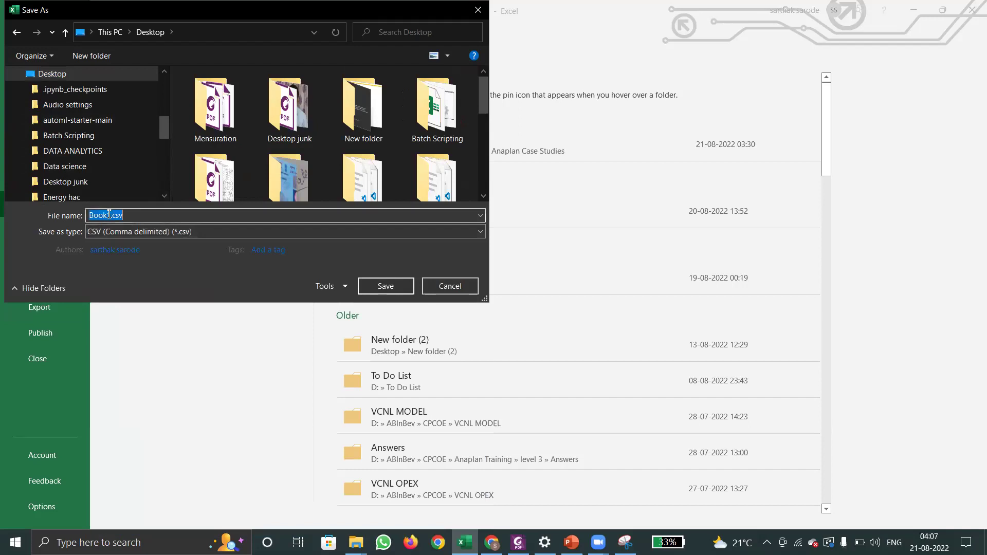
pyautogui.click(109, 215)
pyautogui.press('BackSpace')
pyautogui.press('BackSpace')
pyautogui.press('BackSpace')
pyautogui.press('BackSpace')
pyautogui.press('BackSpace')
pyautogui.write('E')
pyautogui.press('capslock')
pyautogui.write('m')
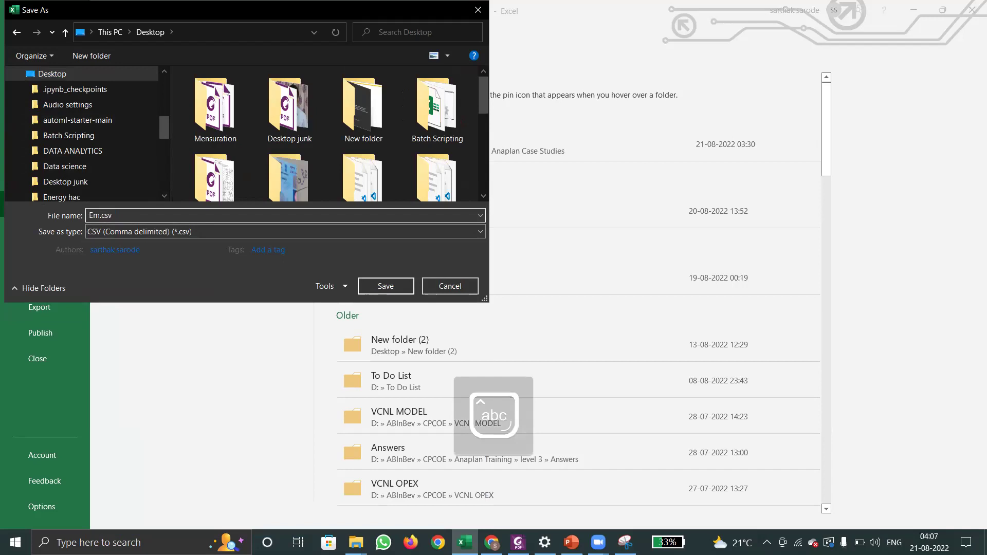
pyautogui.write('ployee')
pyautogui.press('capslock')
pyautogui.write('D')
pyautogui.press('capslock')
pyautogui.write('ata')
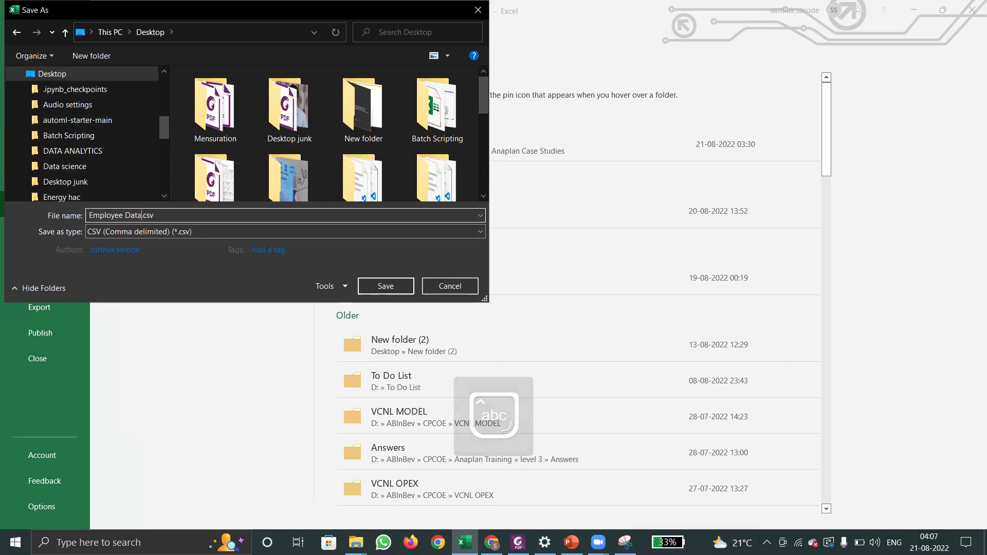
pyautogui.press('Return')
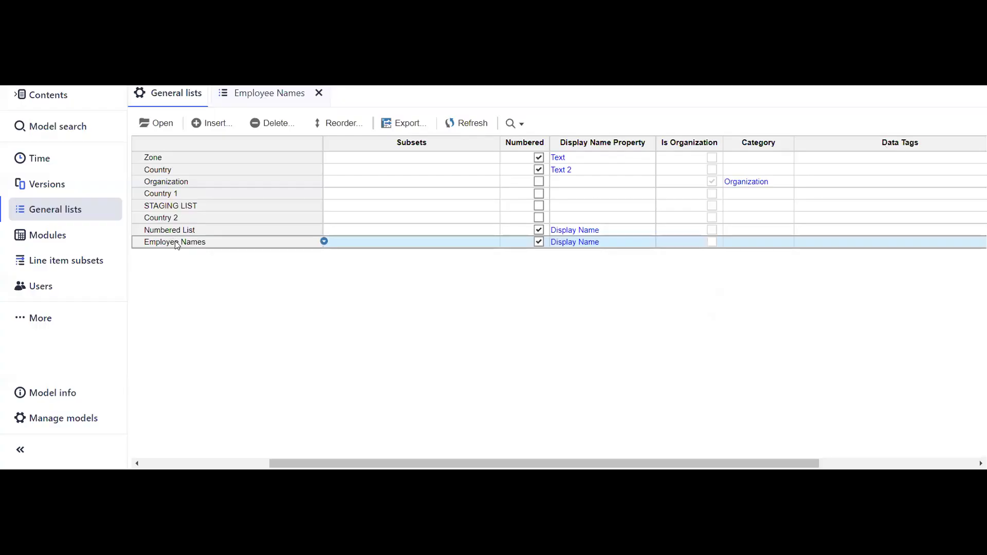
# Start an import into Employee Names by uploading Employee Data.csv from the Desktop
pyautogui.click(159, 133)
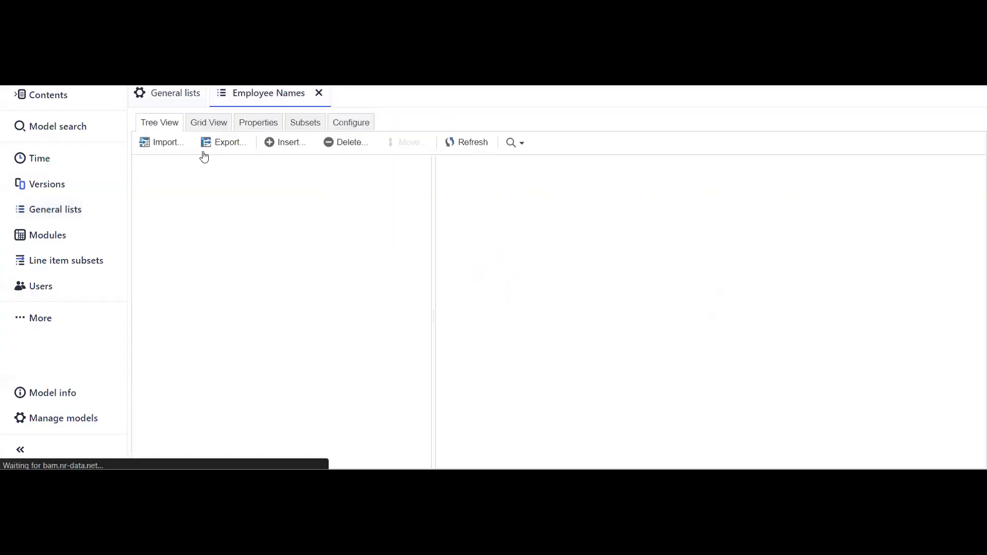
pyautogui.click(164, 144)
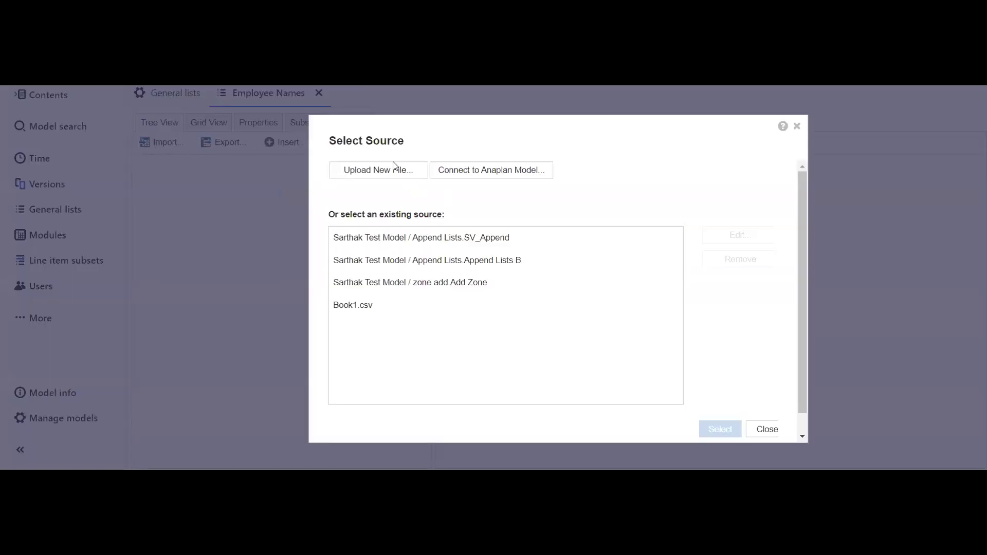
pyautogui.click(391, 172)
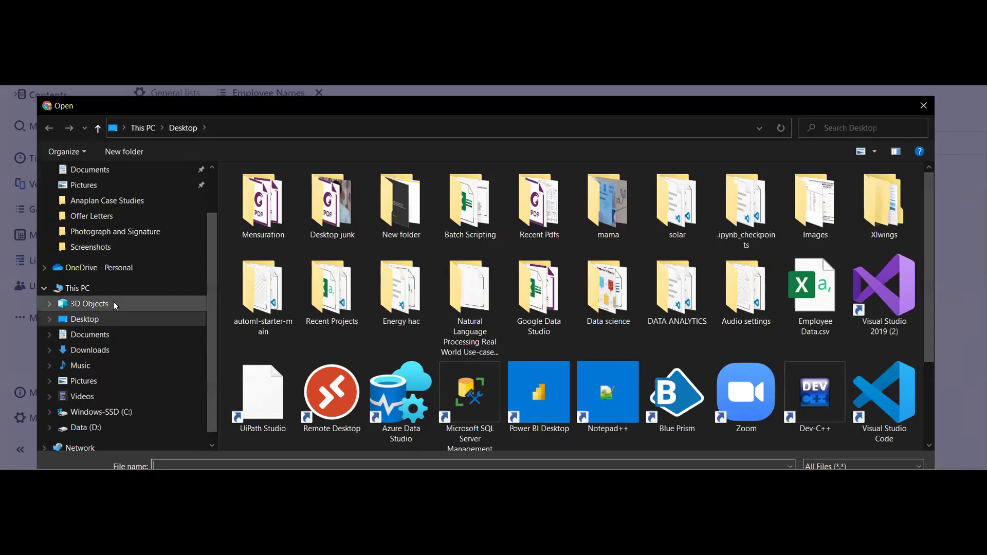
pyautogui.doubleClick(113, 322)
pyautogui.scroll(3, 97, 255)
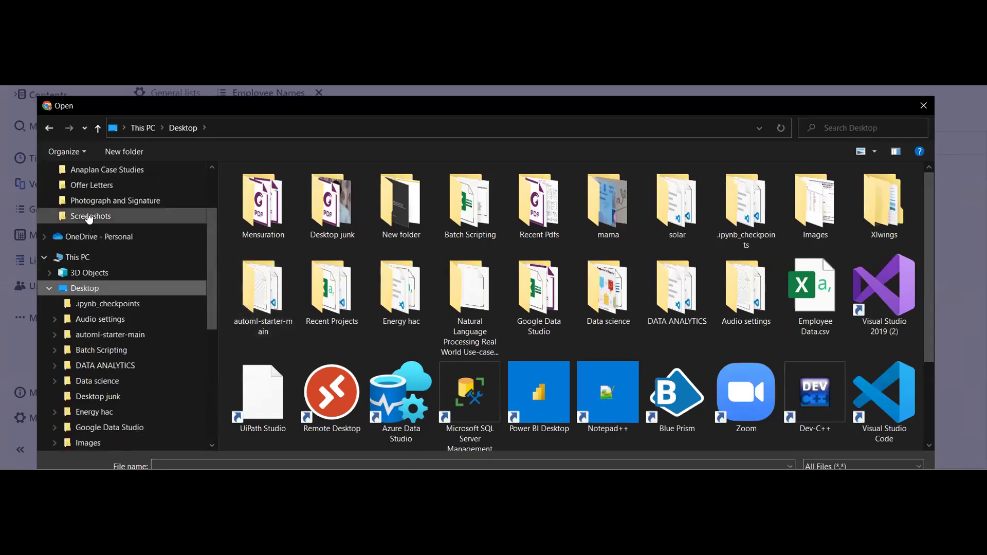
pyautogui.scroll(2, 96, 206)
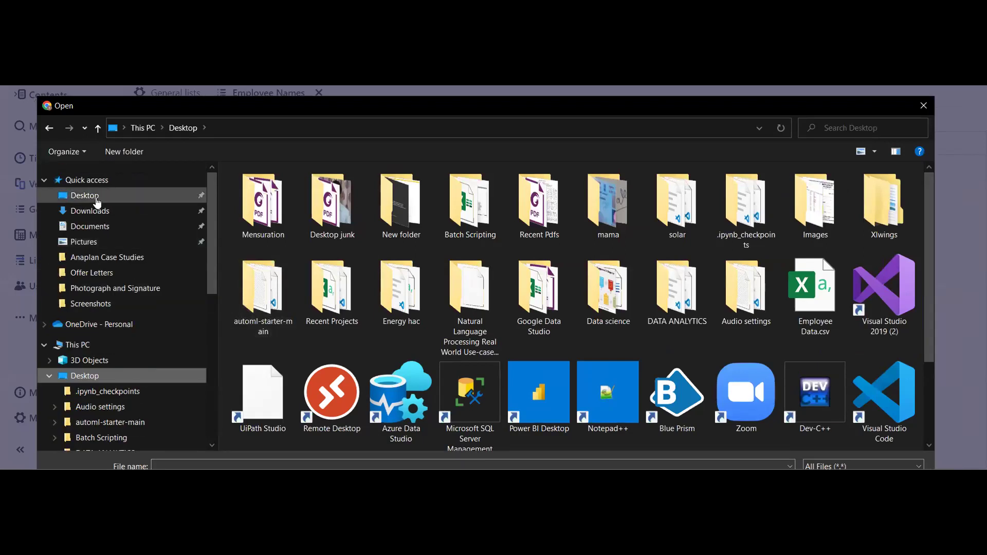
pyautogui.click(123, 201)
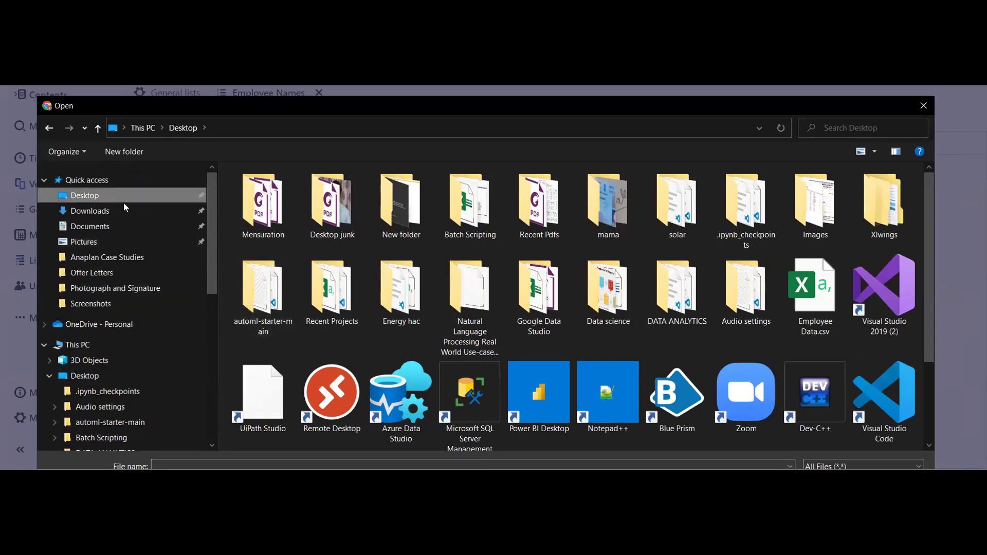
pyautogui.click(802, 280)
pyautogui.doubleClick(802, 280)
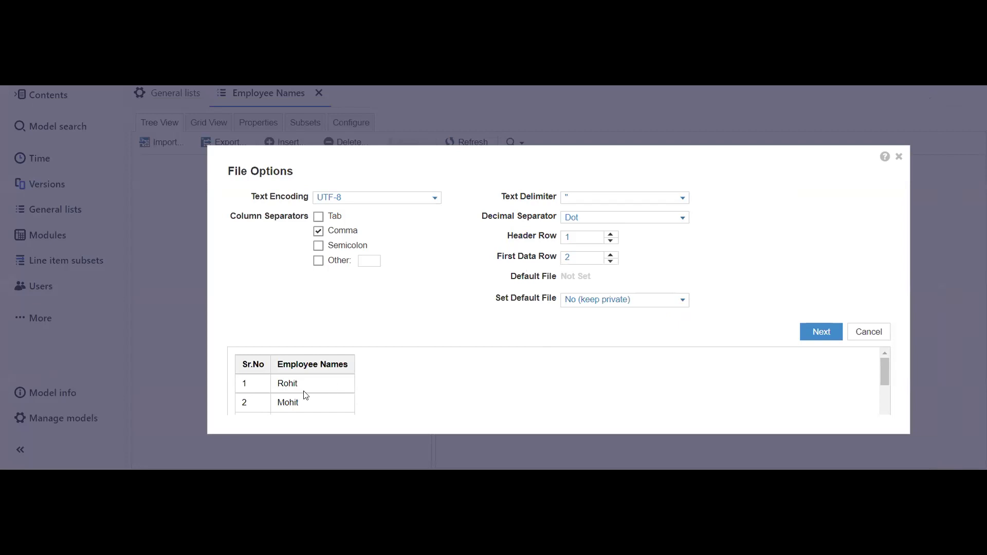
# Set the import's first data row to 3
pyautogui.scroll(-3, 303, 395)
pyautogui.scroll(3, 304, 393)
pyautogui.click(611, 254)
pyautogui.scroll(-3, 303, 397)
pyautogui.scroll(3, 260, 373)
# Try Tab as the column separator, then revert to Comma only
pyautogui.click(319, 218)
pyautogui.click(318, 232)
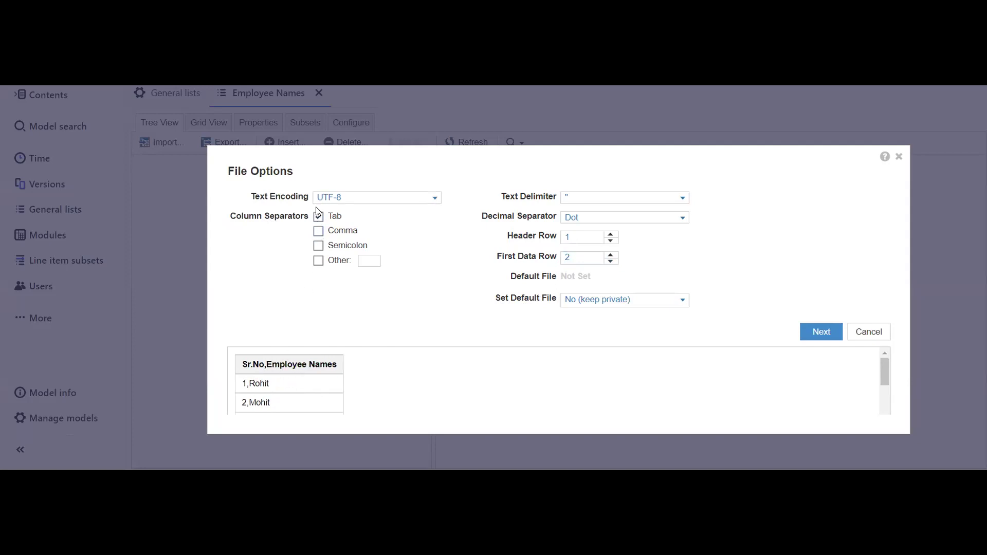
pyautogui.scroll(-3, 301, 388)
pyautogui.scroll(3, 258, 377)
pyautogui.click(318, 217)
pyautogui.click(318, 231)
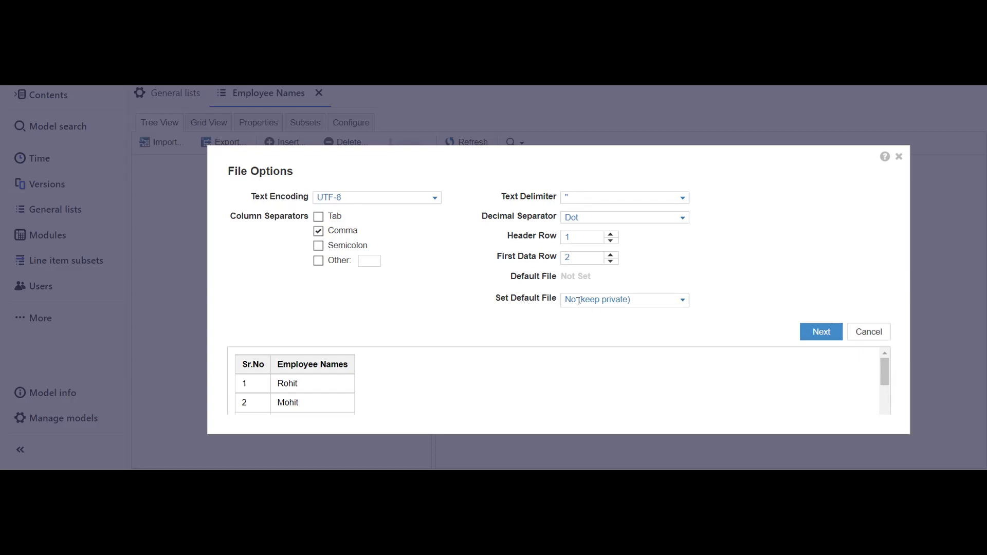
# Set the default import file for Everyone and confirm it to reach the mapping step
pyautogui.click(621, 300)
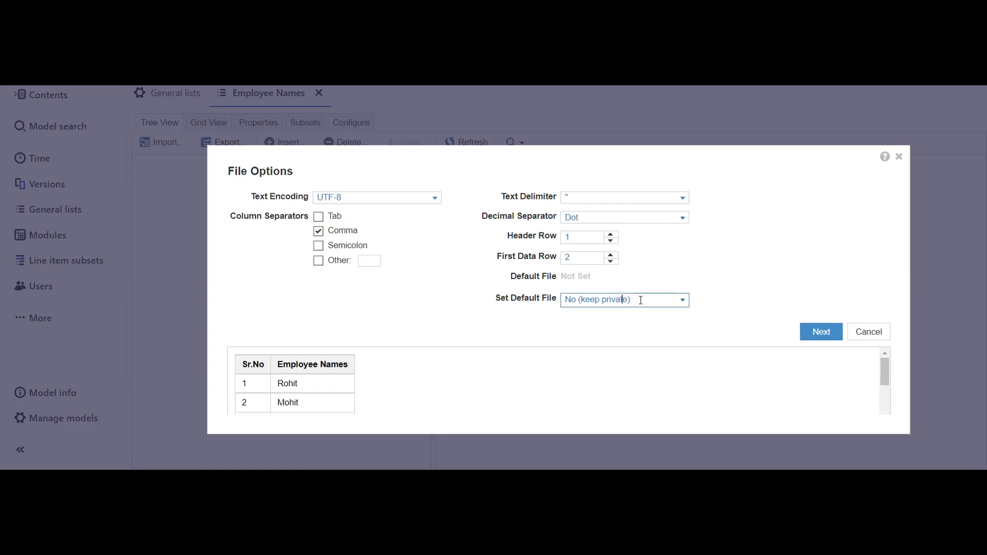
pyautogui.click(683, 303)
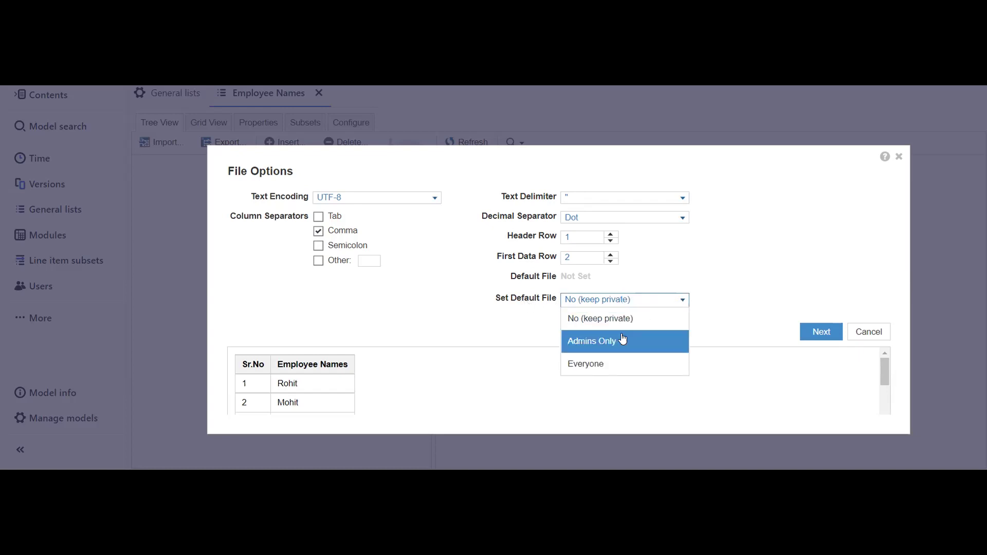
pyautogui.click(601, 366)
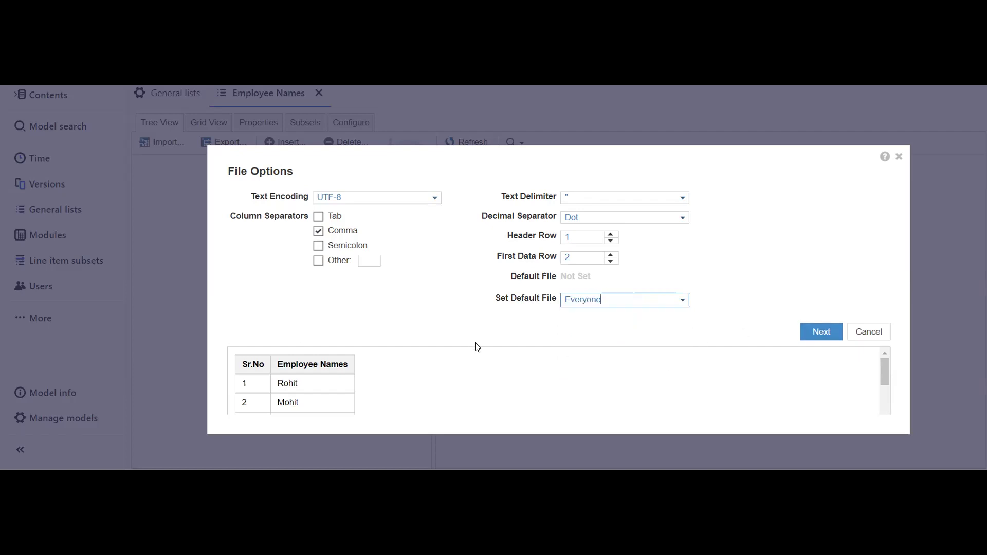
pyautogui.scroll(-3, 663, 360)
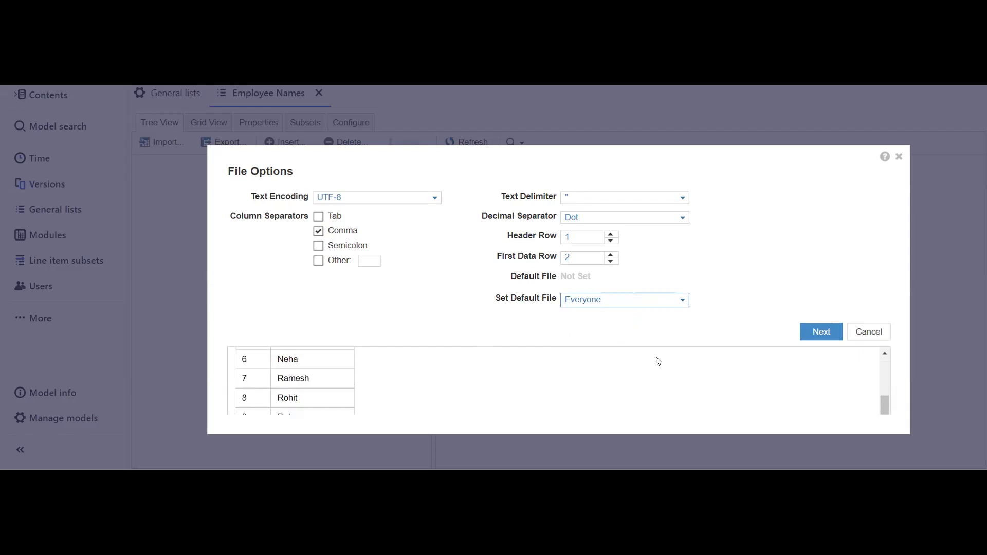
pyautogui.scroll(3, 625, 358)
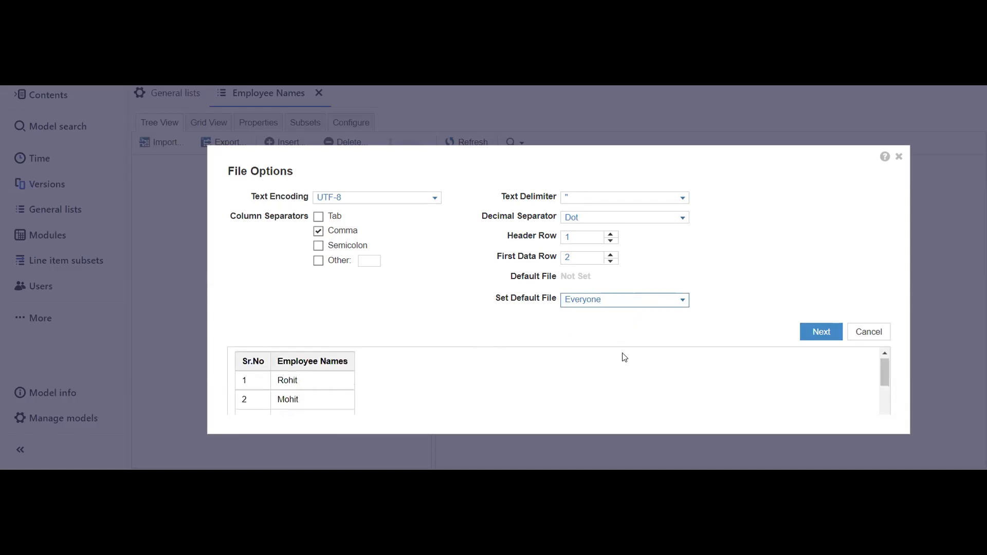
pyautogui.click(818, 332)
pyautogui.click(698, 338)
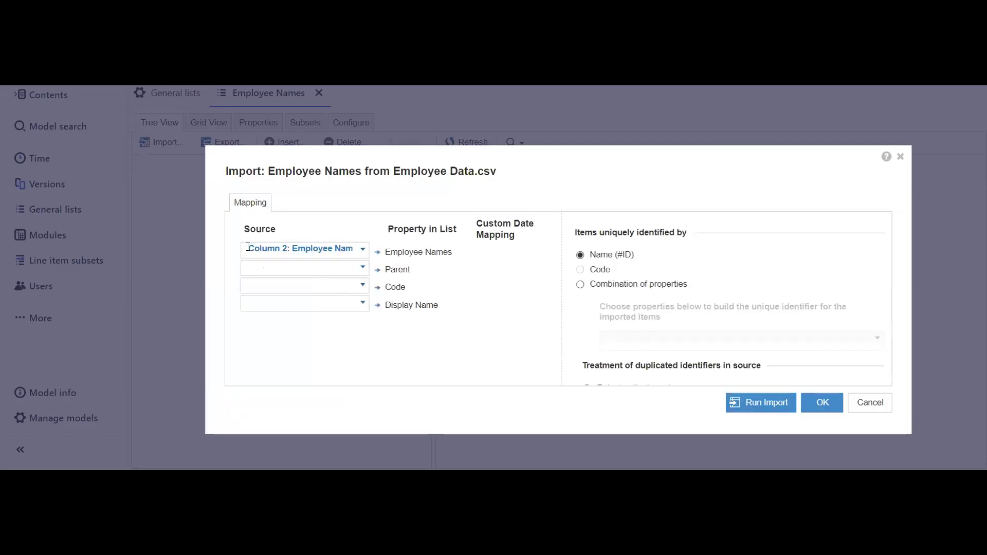
# Clear the source mapping for the Employee Names list name
pyautogui.moveTo(249, 247); pyautogui.dragTo(382, 253)
pyautogui.press('BackSpace')
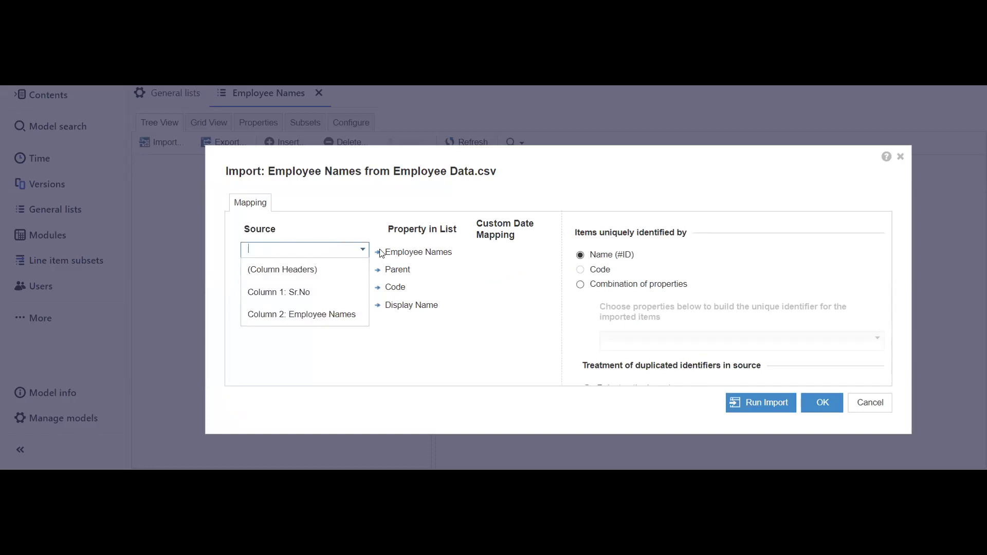
pyautogui.click(454, 289)
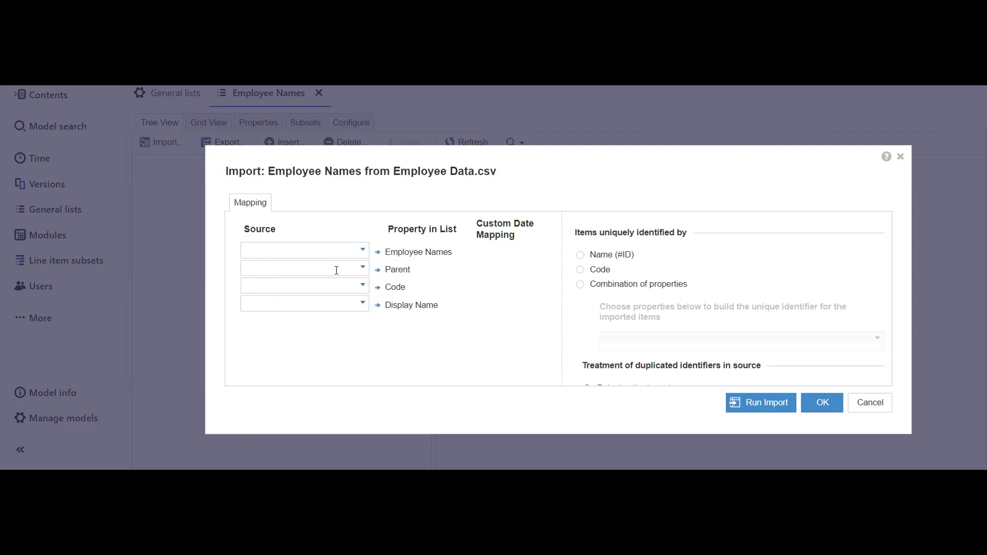
# Map Sr.No to Code and Employee Names to Display Name, identify by Code, and run the import
pyautogui.click(363, 287)
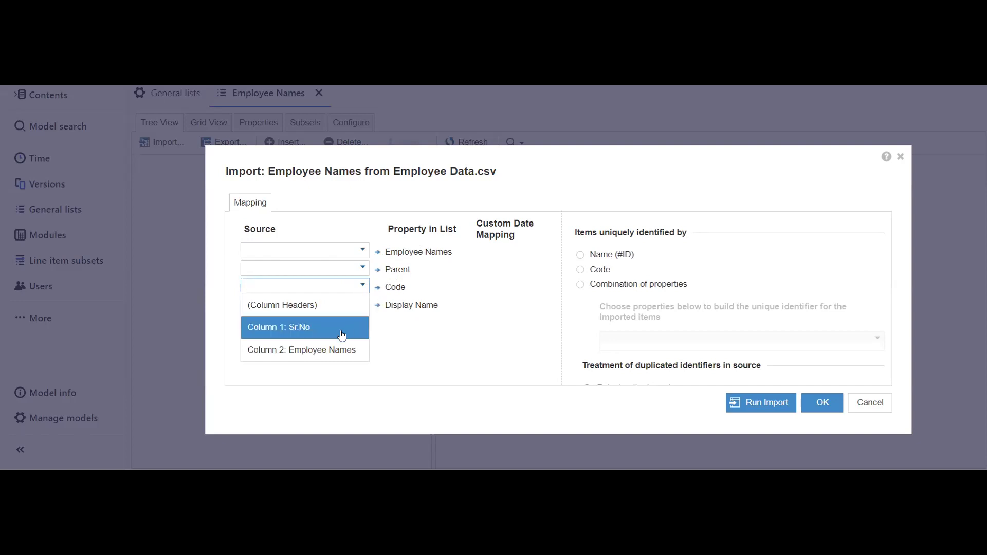
pyautogui.click(327, 326)
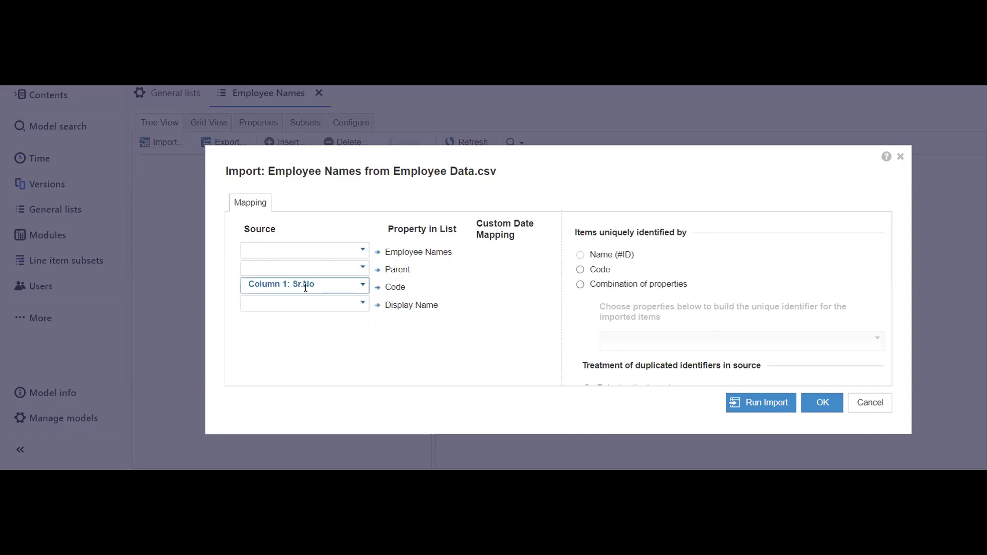
pyautogui.click(363, 303)
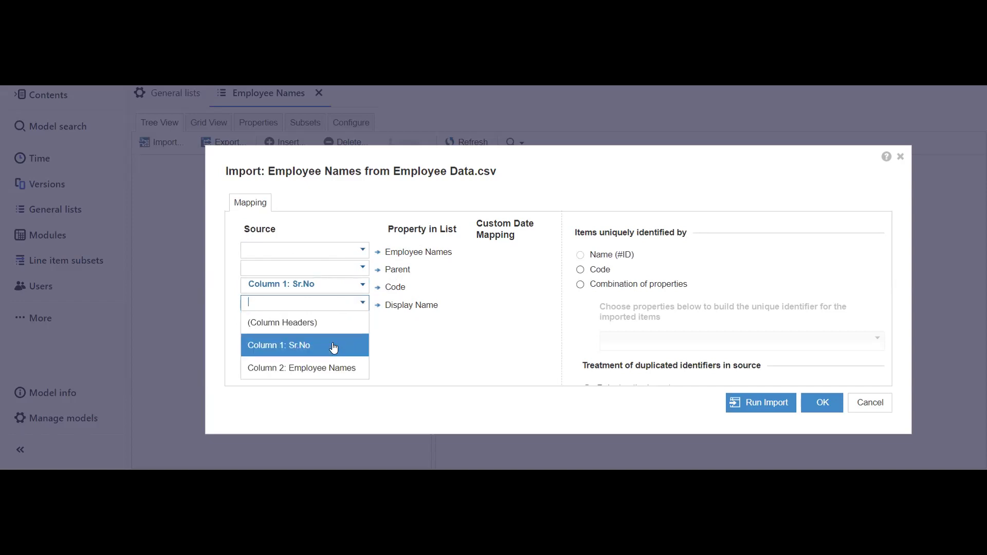
pyautogui.click(333, 374)
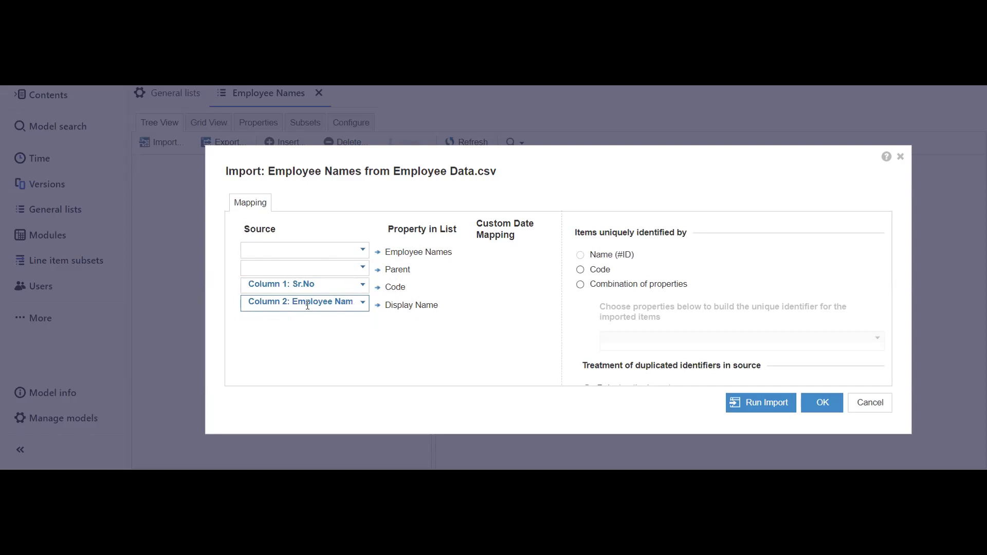
pyautogui.click(581, 270)
pyautogui.click(758, 404)
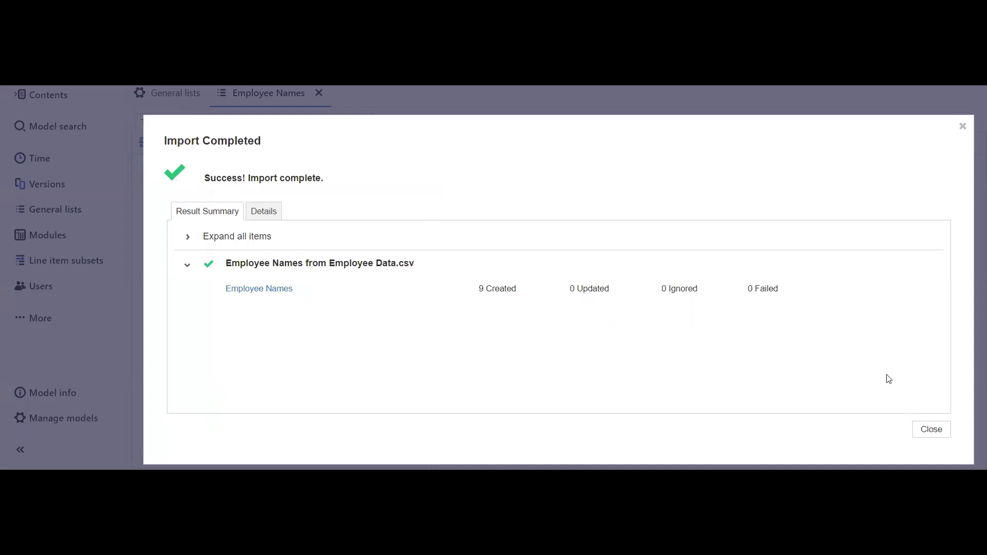
# Dismiss the import summary and look over imported employees Rohit (#1), Mohit (#2) and Shruti in the tree
pyautogui.click(931, 430)
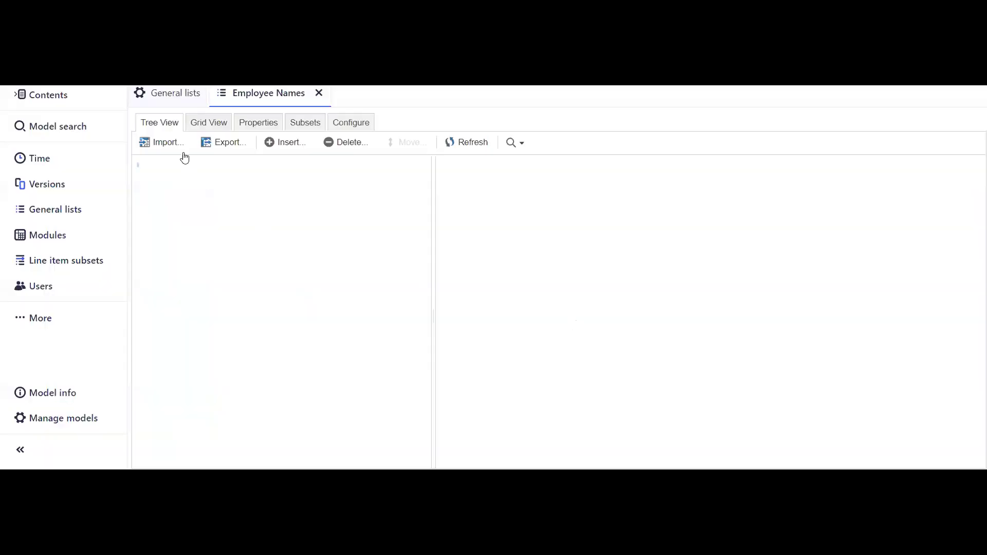
pyautogui.click(206, 200)
pyautogui.click(152, 188)
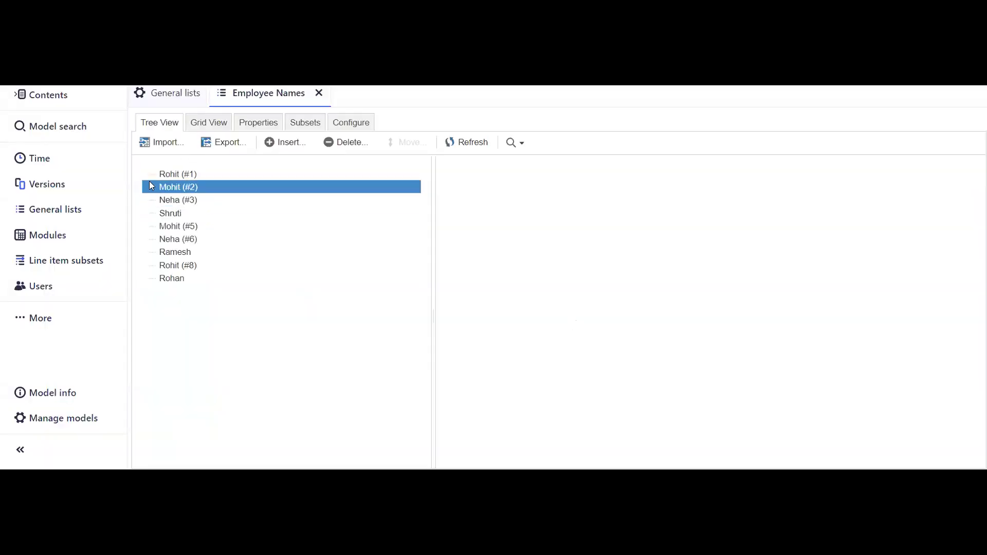
pyautogui.click(165, 175)
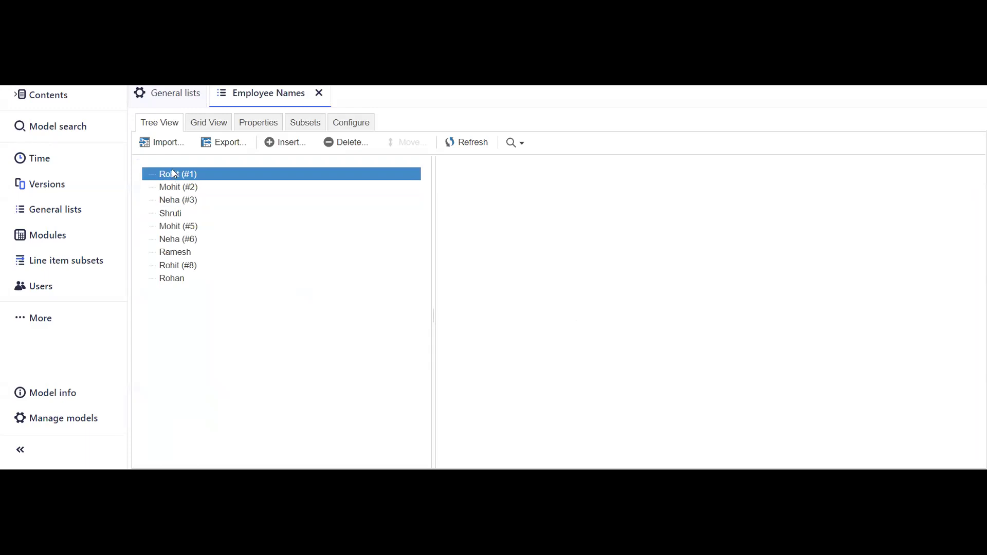
pyautogui.click(175, 252)
pyautogui.click(180, 265)
pyautogui.click(172, 213)
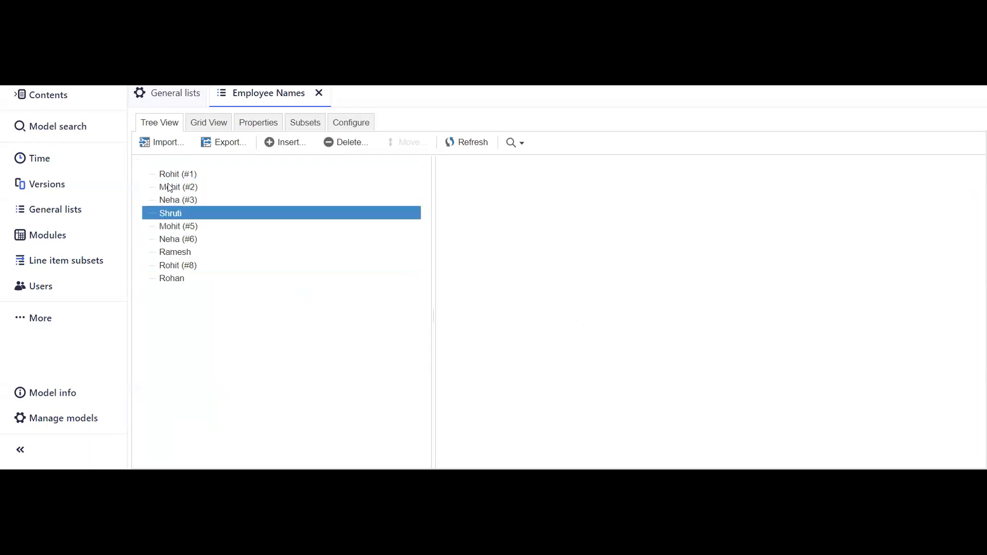
pyautogui.click(170, 178)
pyautogui.click(182, 281)
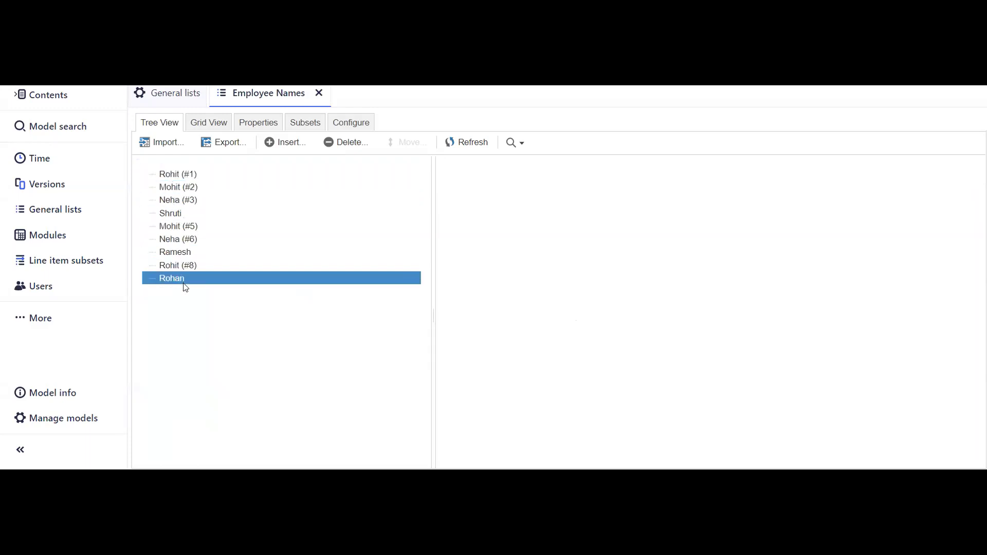
pyautogui.click(178, 239)
pyautogui.click(180, 201)
pyautogui.click(184, 181)
pyautogui.click(186, 178)
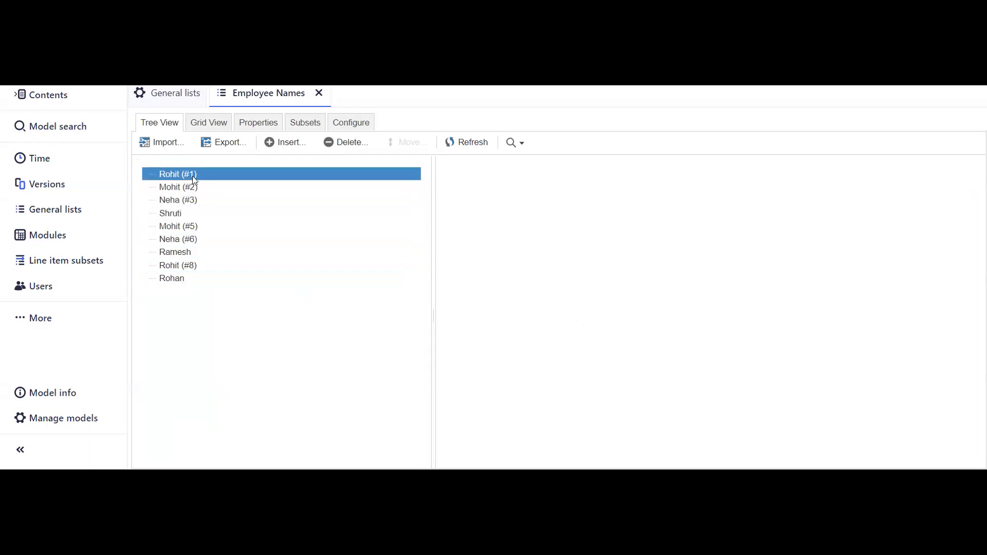
# Review the remaining employees, including Rohit (#8), Mohit (#5) and Neha (#3), then switch to the Grid View
pyautogui.click(191, 253)
pyautogui.click(200, 268)
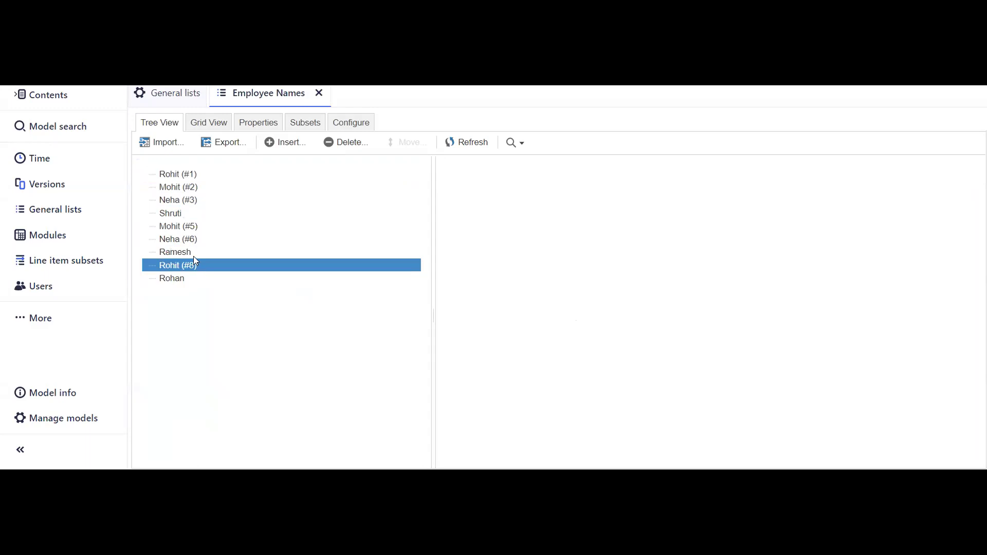
pyautogui.click(190, 253)
pyautogui.click(178, 226)
pyautogui.click(178, 213)
pyautogui.click(179, 200)
pyautogui.click(182, 188)
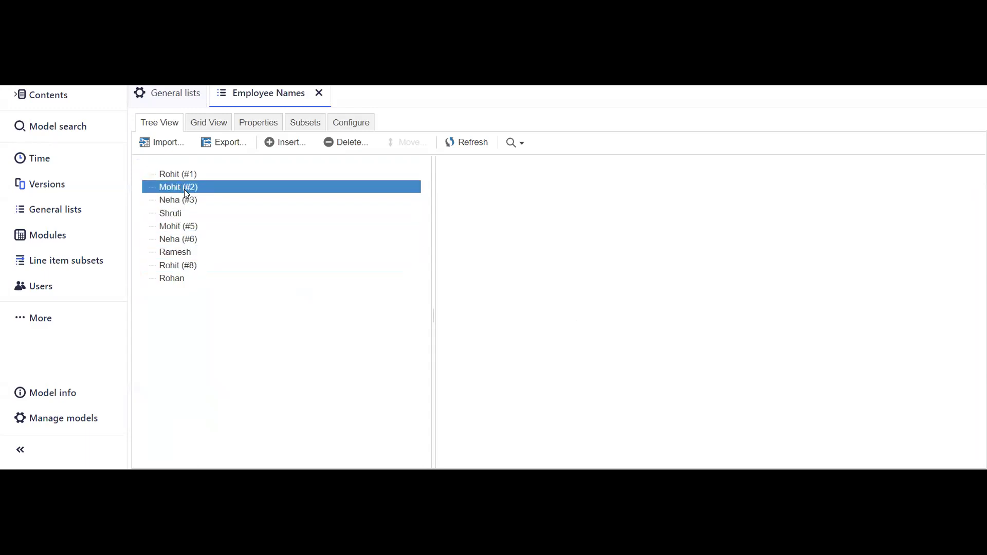
pyautogui.click(184, 198)
pyautogui.click(187, 226)
pyautogui.click(189, 239)
pyautogui.click(191, 251)
pyautogui.click(193, 225)
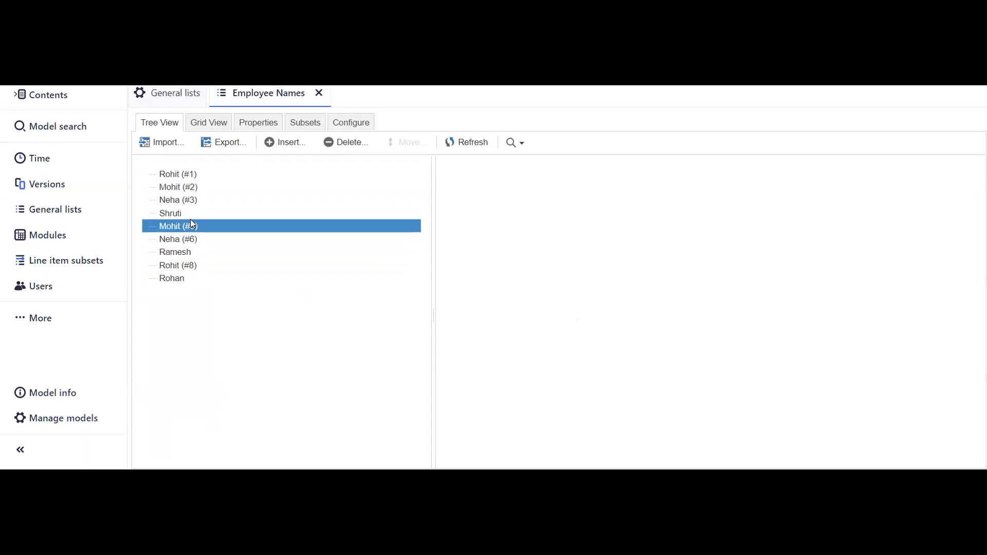
pyautogui.click(189, 201)
pyautogui.click(201, 129)
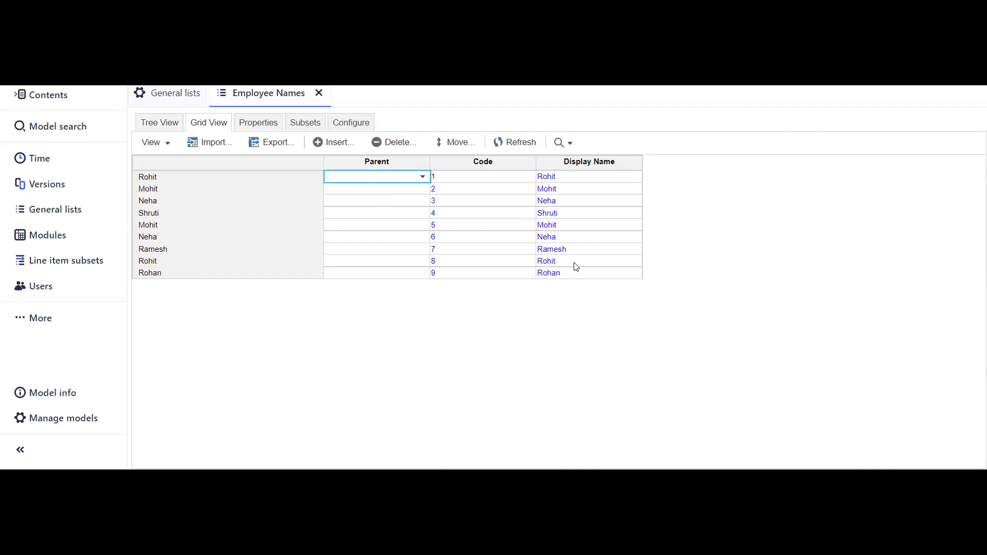
# Confirm Employee Names is configured as a Numbered List, check its properties, and return to the employee tree
pyautogui.click(150, 123)
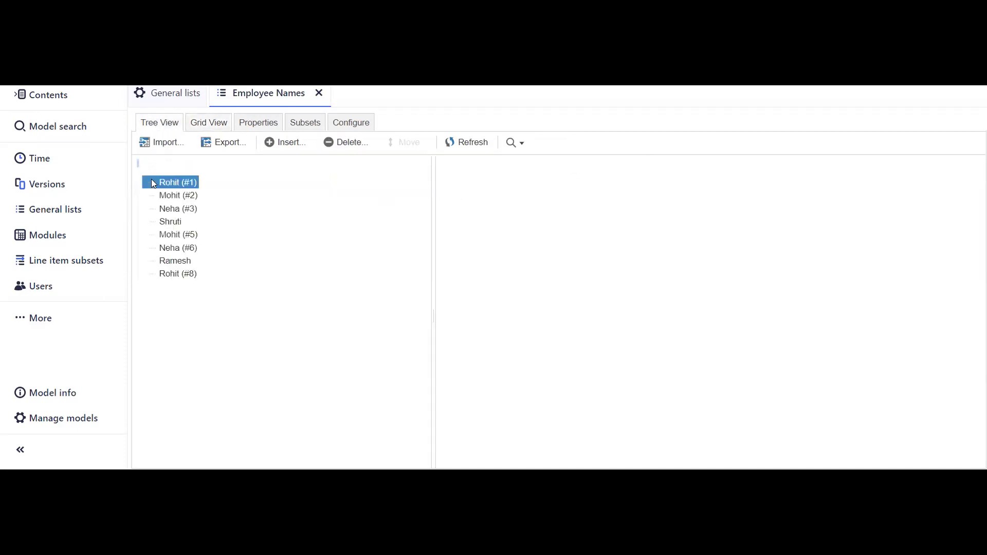
pyautogui.click(172, 176)
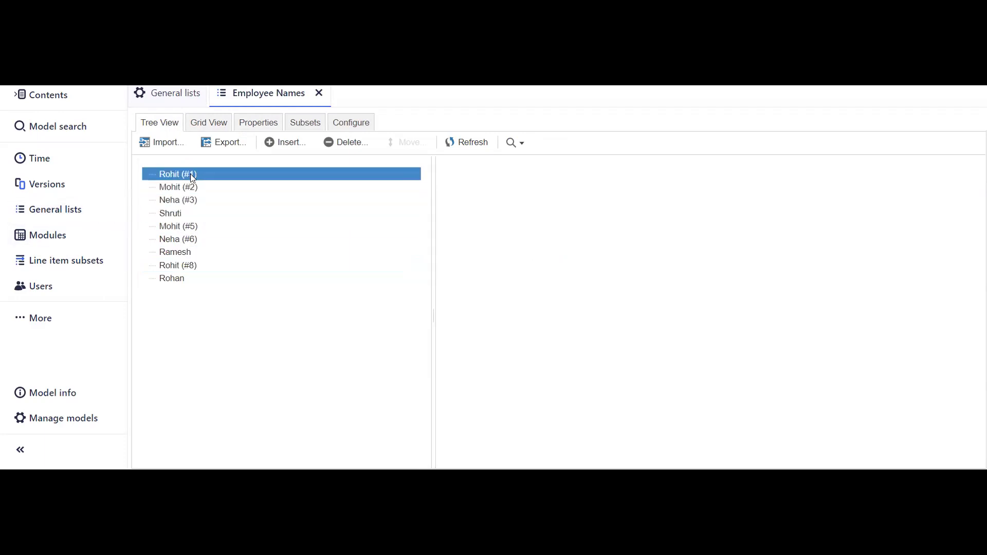
pyautogui.click(360, 124)
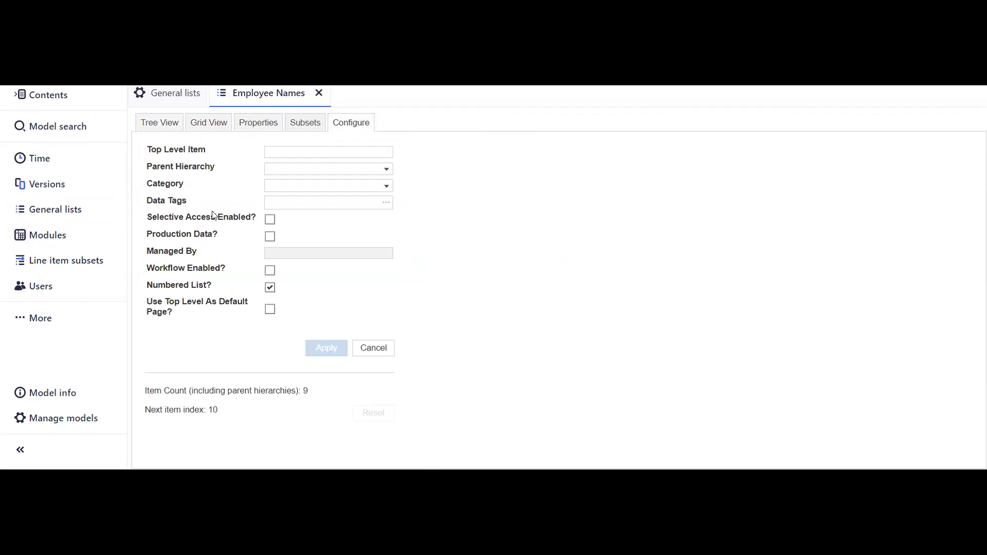
pyautogui.click(264, 123)
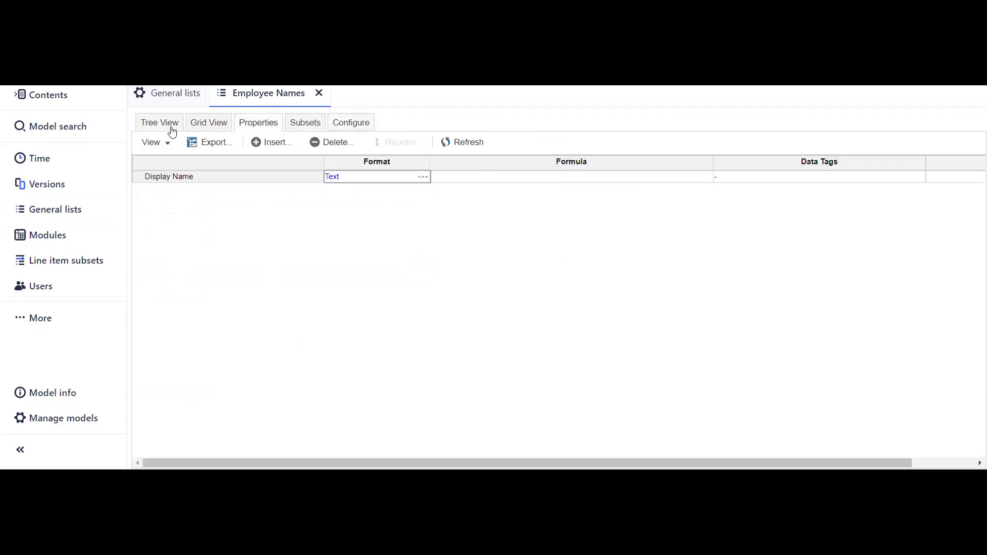
pyautogui.click(169, 125)
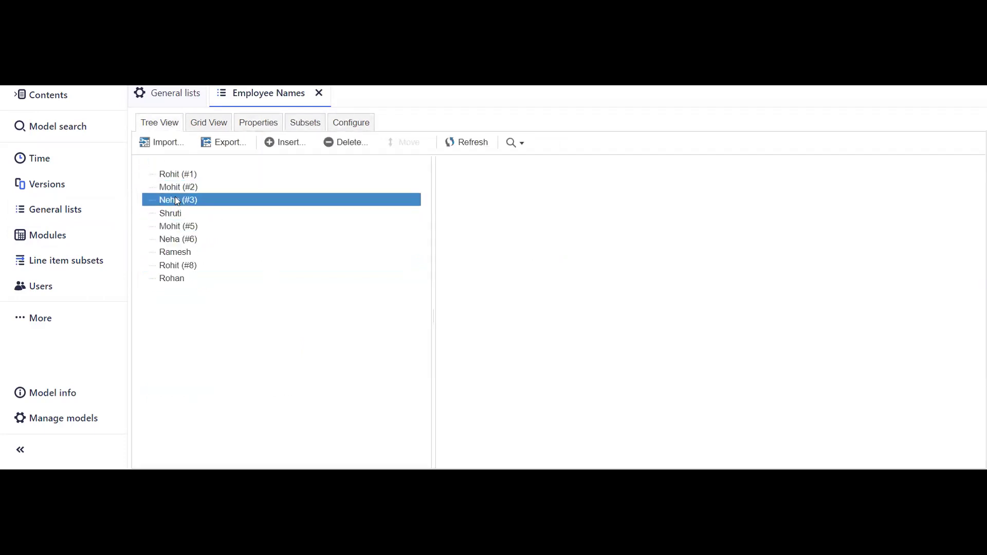